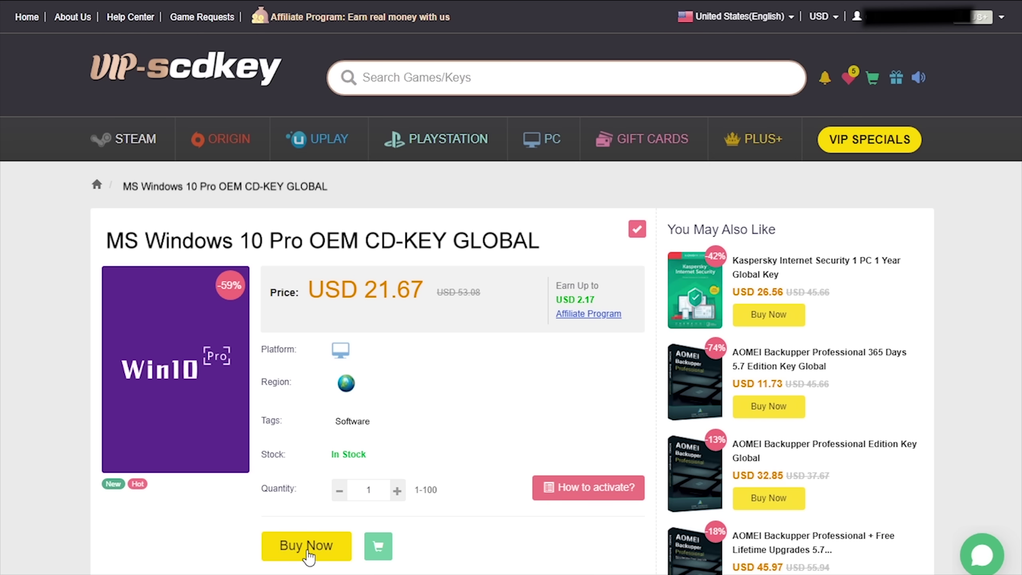
# Proceed to checkout for the Windows 10 Pro OEM key and enter promo code CyberCPU.
pyautogui.click(307, 549)
pyautogui.write('CyberCPU')
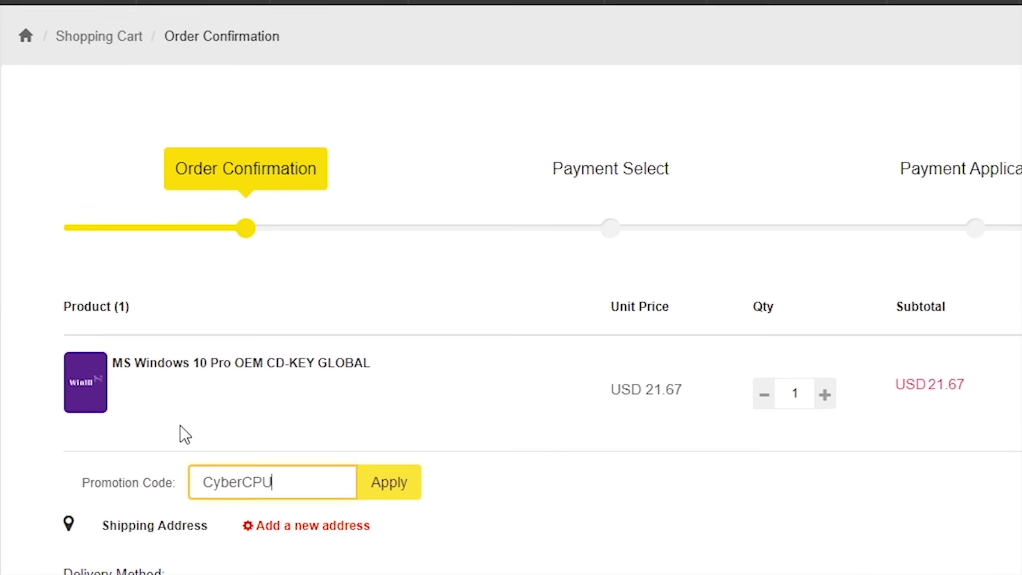
# Apply the promo code, then paste the purchased product key into Windows Settings and activate.
pyautogui.click(368, 487)
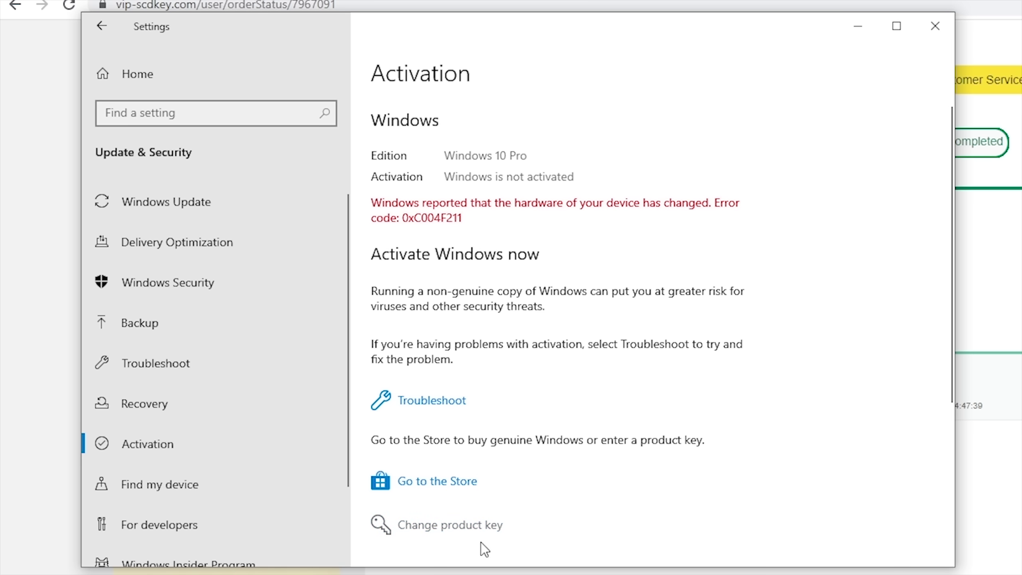
pyautogui.click(455, 529)
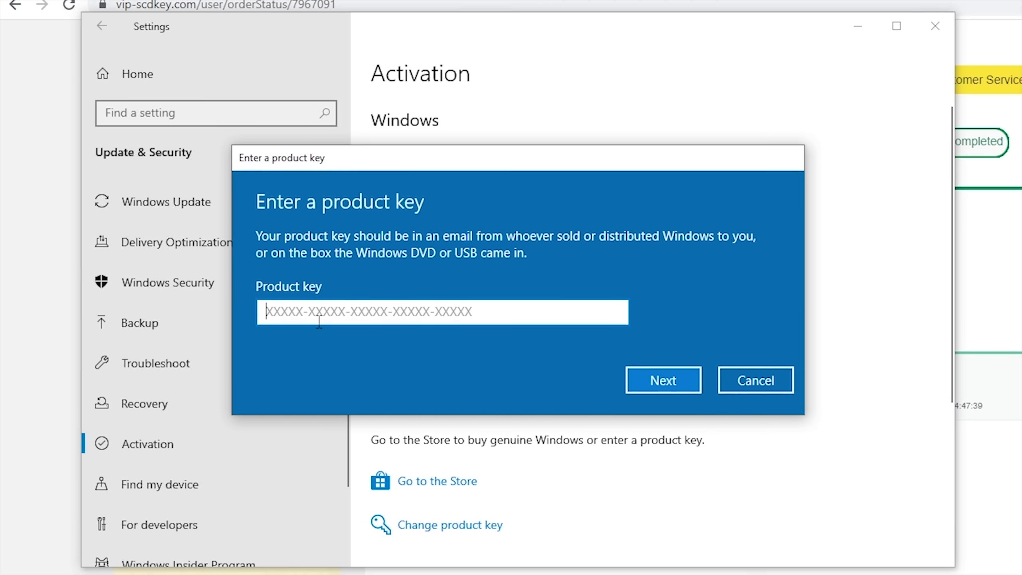
pyautogui.rightClick(295, 320)
pyautogui.click(338, 330)
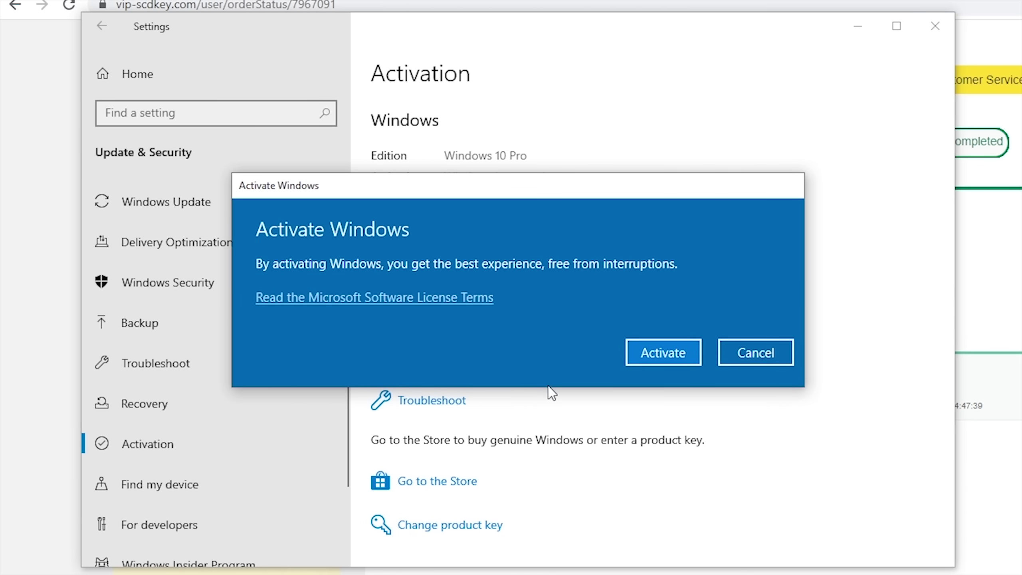
pyautogui.click(655, 347)
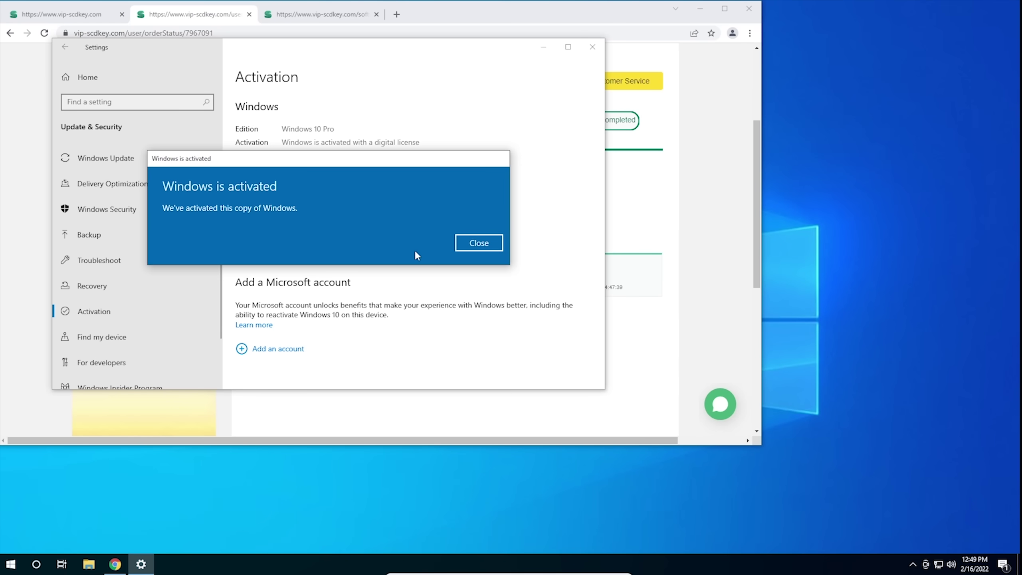
# Dismiss the Windows activation confirmation dialog.
pyautogui.click(477, 245)
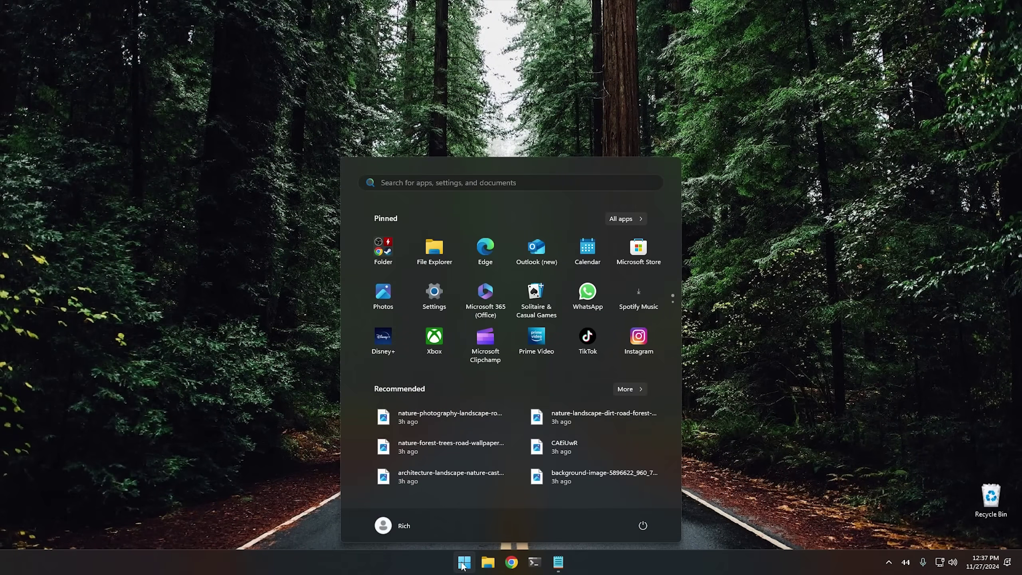
# Search the Start menu for 'reg' and launch Registry Editor from the results.
pyautogui.click(463, 564)
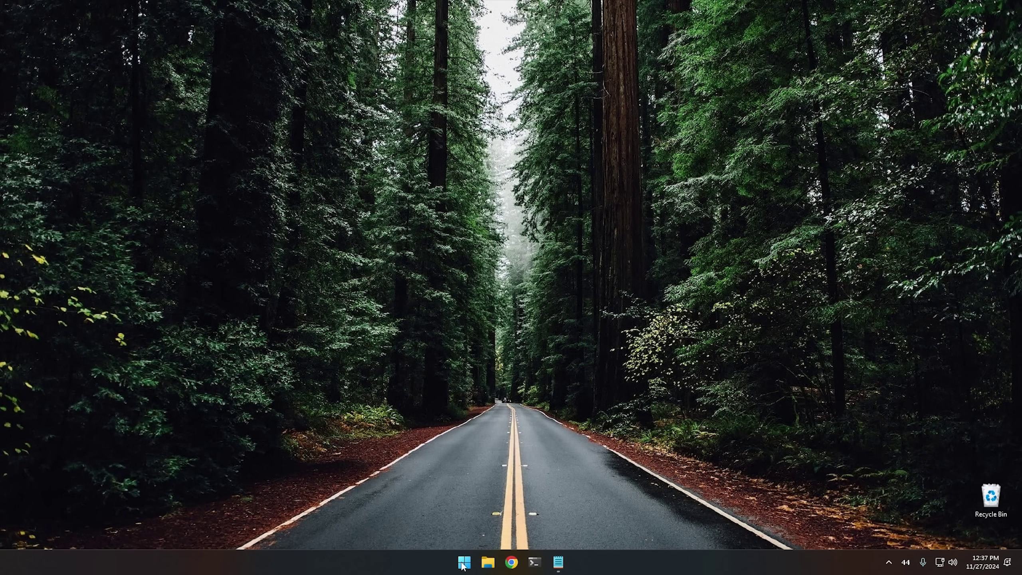
pyautogui.click(463, 563)
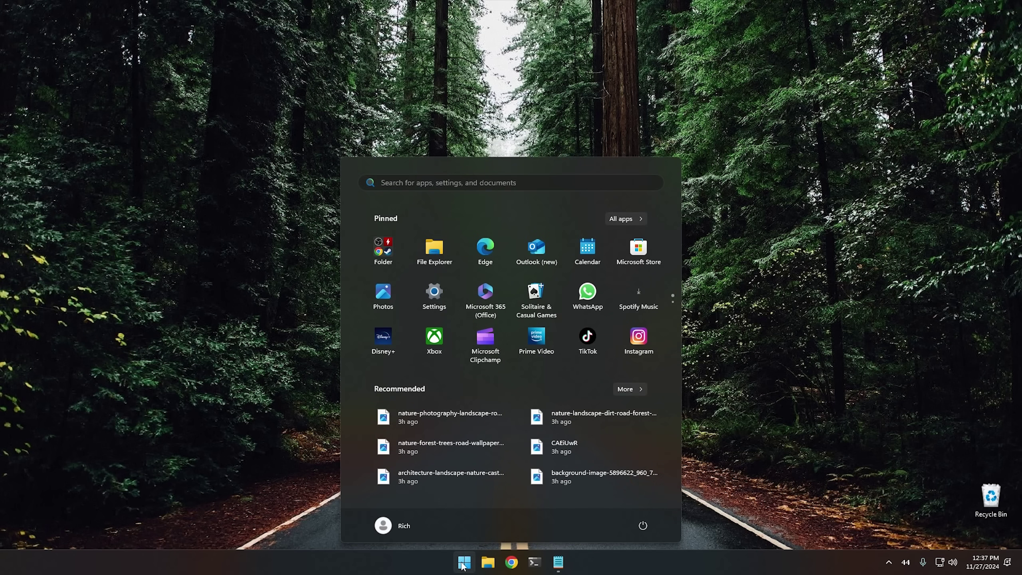
pyautogui.write('reg')
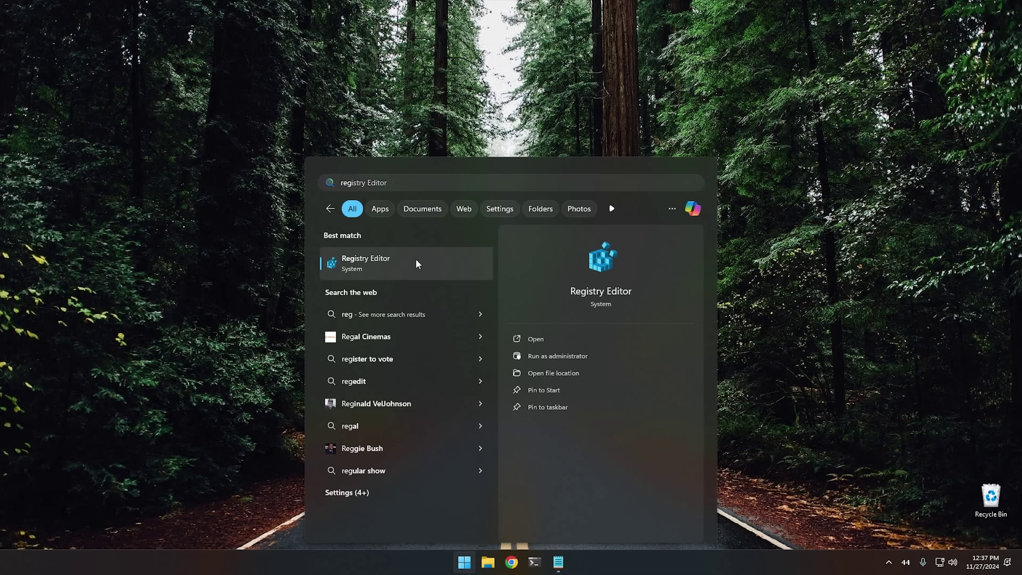
pyautogui.click(415, 259)
# Approve admin rights, centre the window, and expand HKEY_LOCAL_MACHINE > SYSTEM > CurrentControlSet > Control.
pyautogui.click(448, 360)
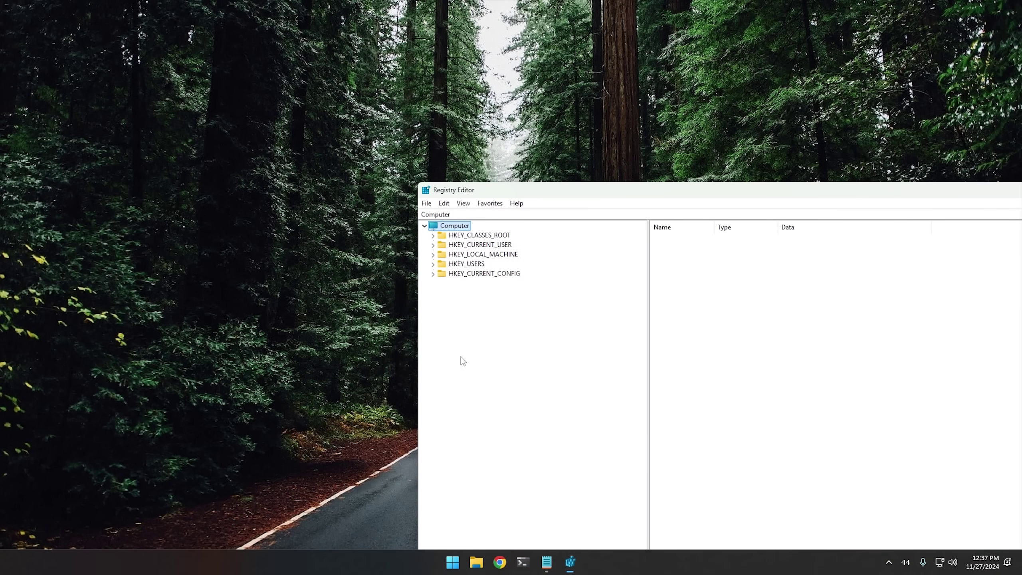
pyautogui.moveTo(618, 192); pyautogui.dragTo(393, 94)
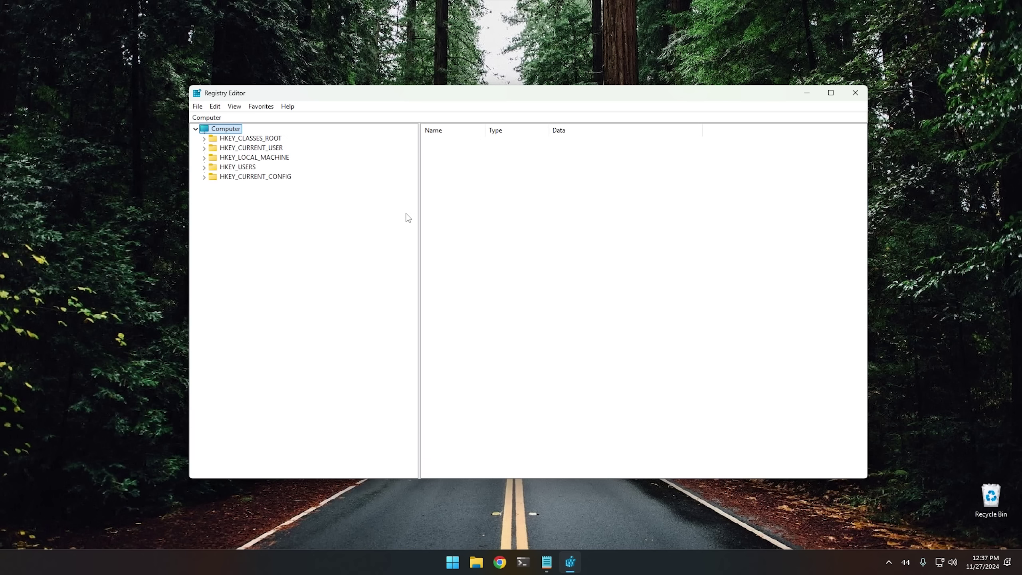
pyautogui.doubleClick(276, 159)
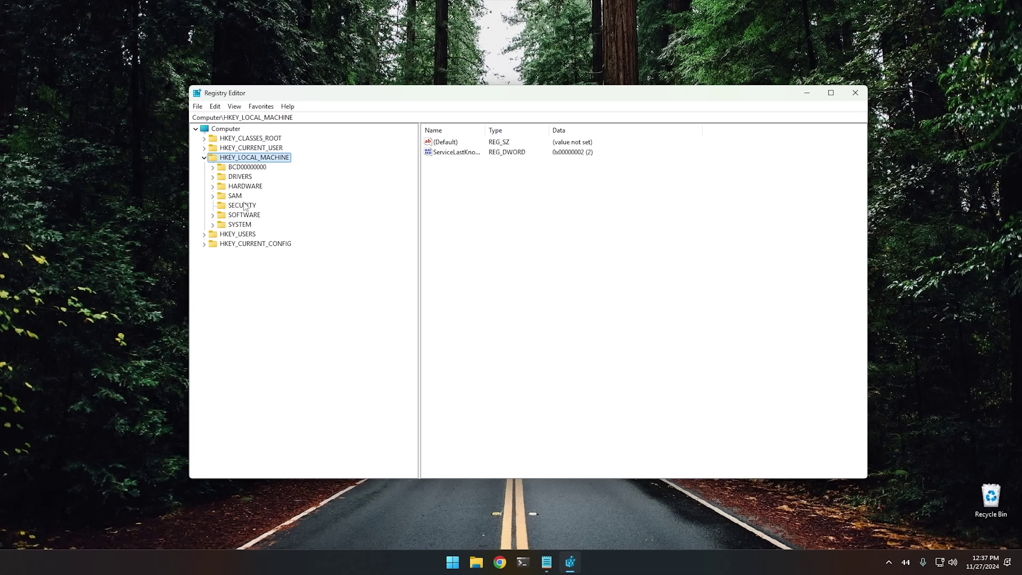
pyautogui.doubleClick(240, 225)
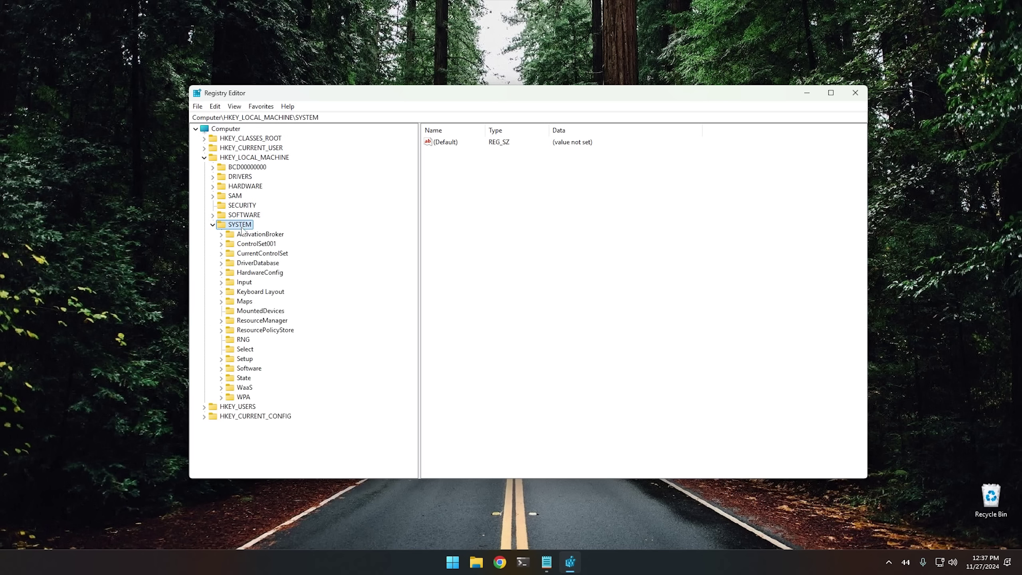
pyautogui.doubleClick(266, 256)
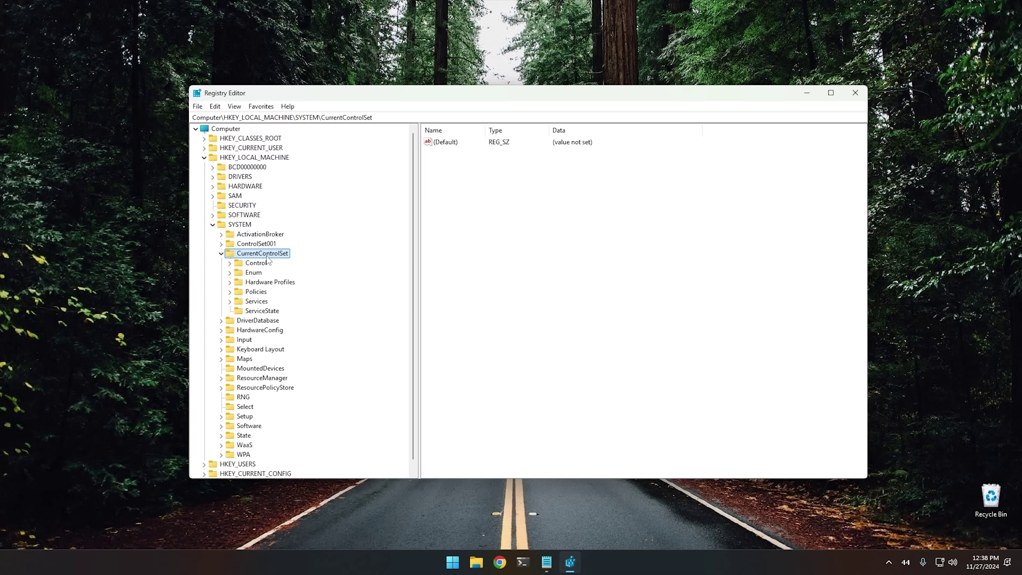
pyautogui.doubleClick(257, 264)
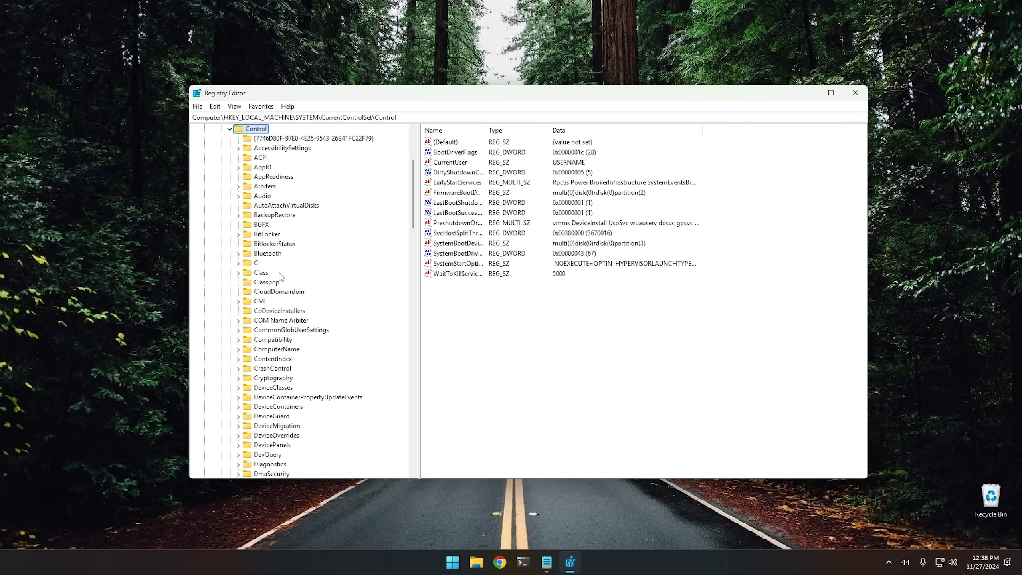
# Expand Session Manager and open its Configuration Manager key.
pyautogui.scroll(-6, 293, 331)
pyautogui.scroll(-12, 293, 331)
pyautogui.scroll(-4, 292, 331)
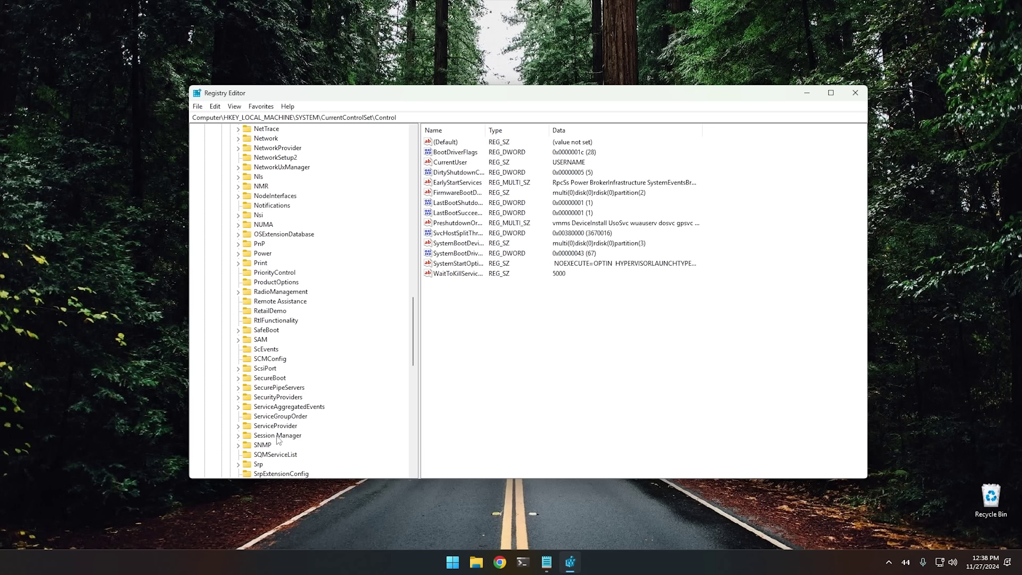
pyautogui.doubleClick(277, 436)
pyautogui.scroll(-2, 317, 368)
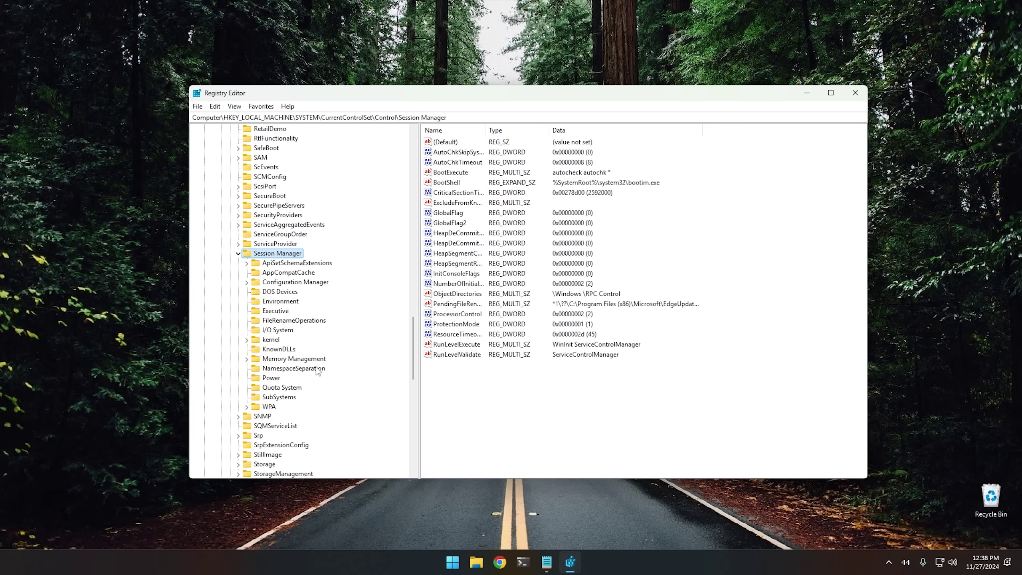
pyautogui.doubleClick(296, 281)
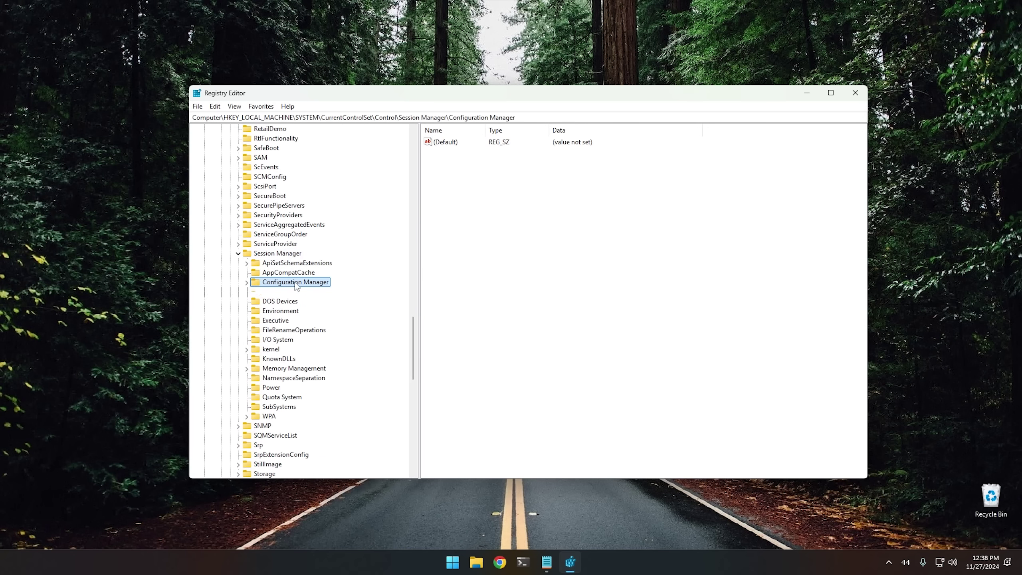
# Create a DWORD (32-bit) value named EnablePeriodicBackup and set its data to 1.
pyautogui.rightClick(491, 193)
pyautogui.moveTo(510, 197)
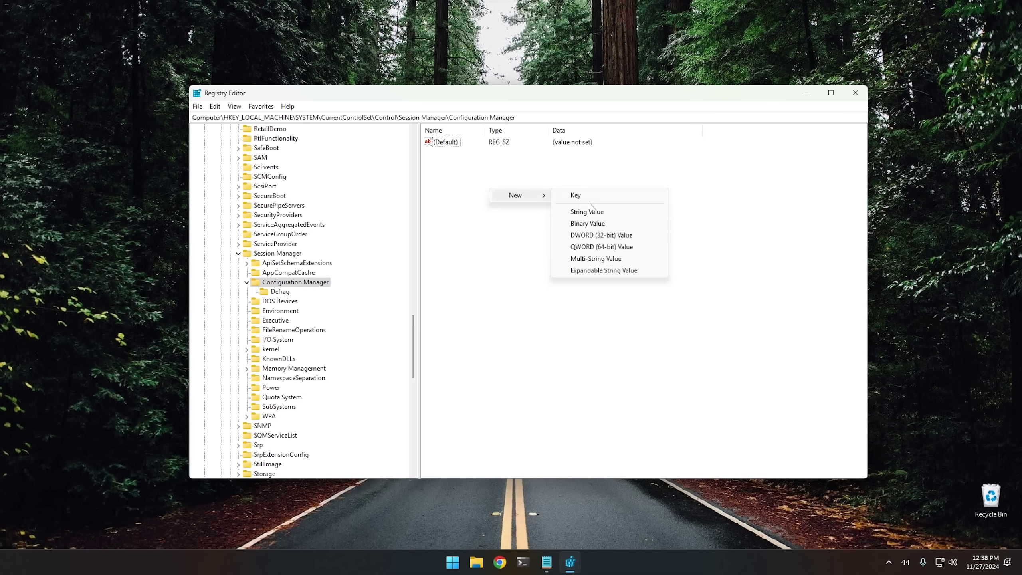
pyautogui.click(592, 235)
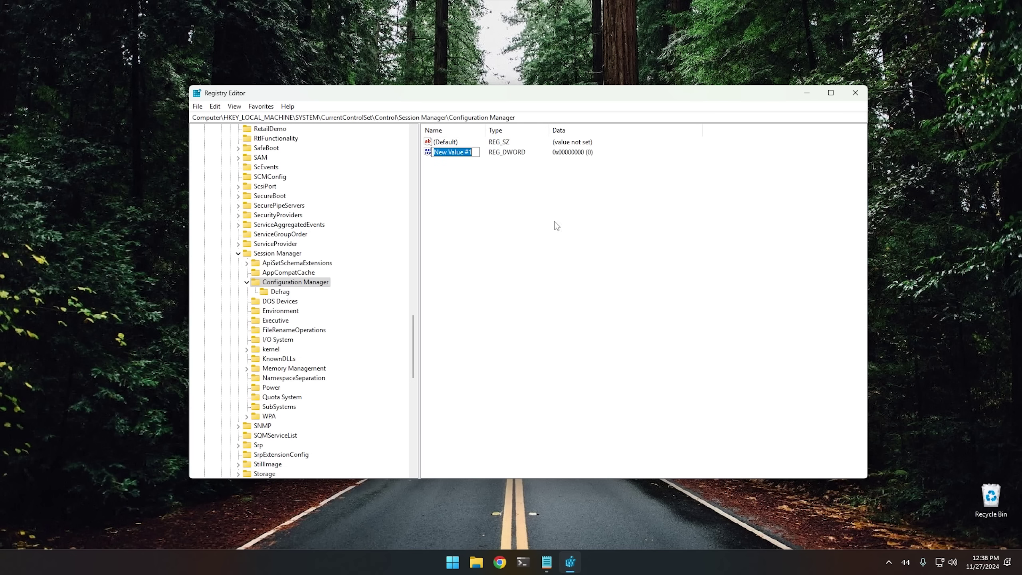
pyautogui.rightClick(452, 152)
pyautogui.click(478, 198)
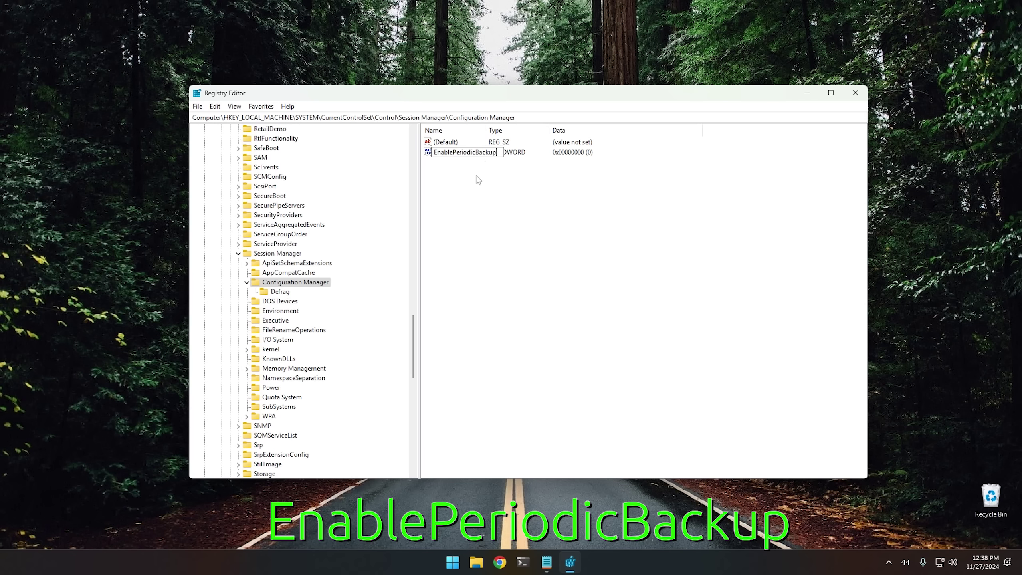
pyautogui.press('Return')
pyautogui.doubleClick(453, 155)
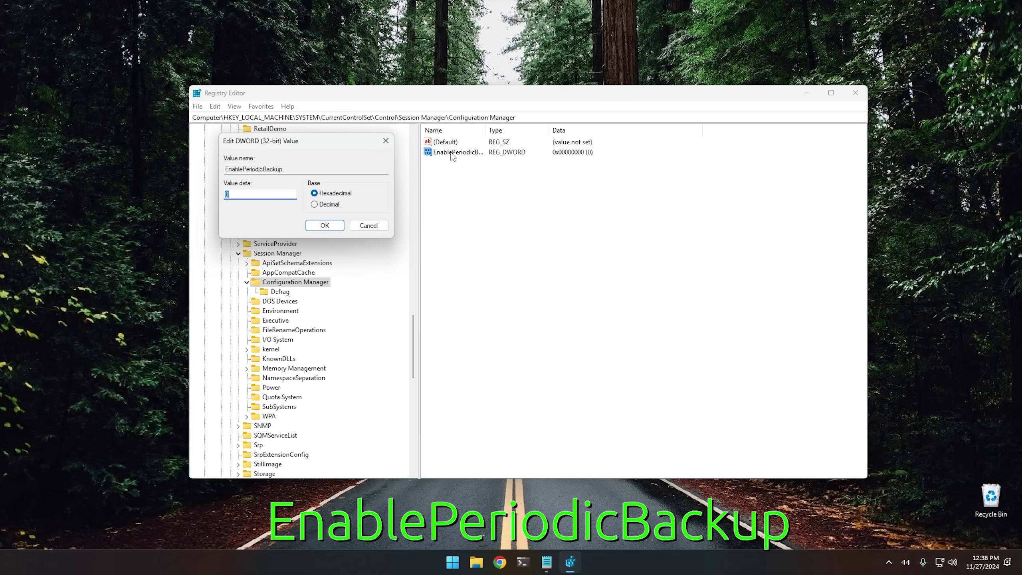
pyautogui.click(328, 227)
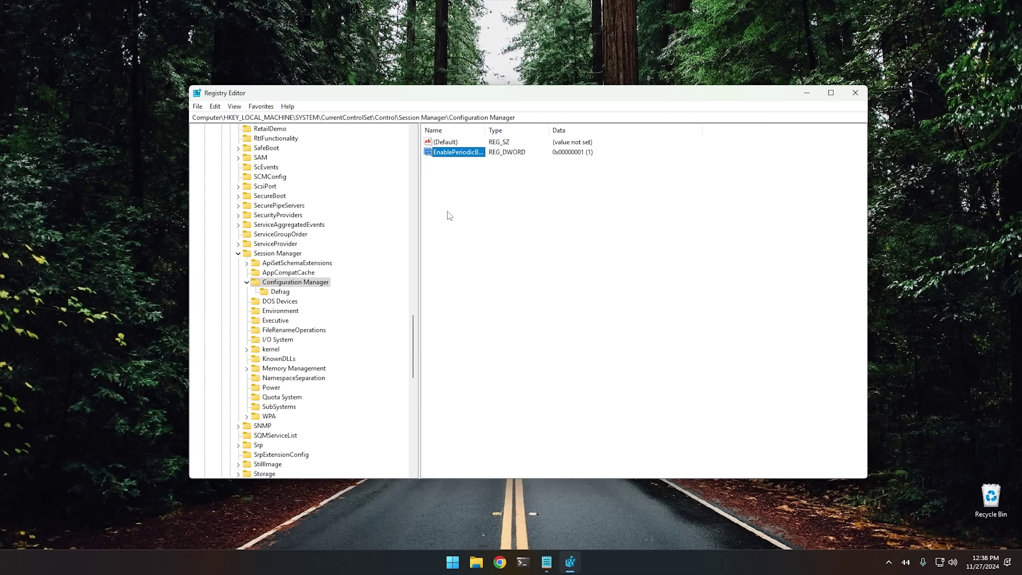
# Close the Registry Editor window.
pyautogui.click(866, 93)
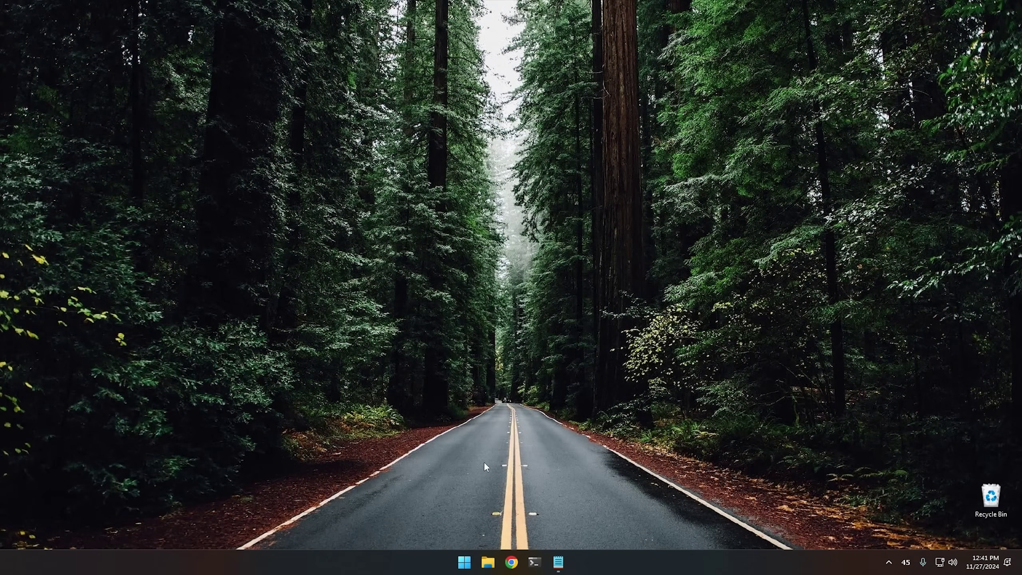
# Browse File Explorer through Local Disk (C:) > Windows > System32 > config into RegBack.
pyautogui.click(488, 563)
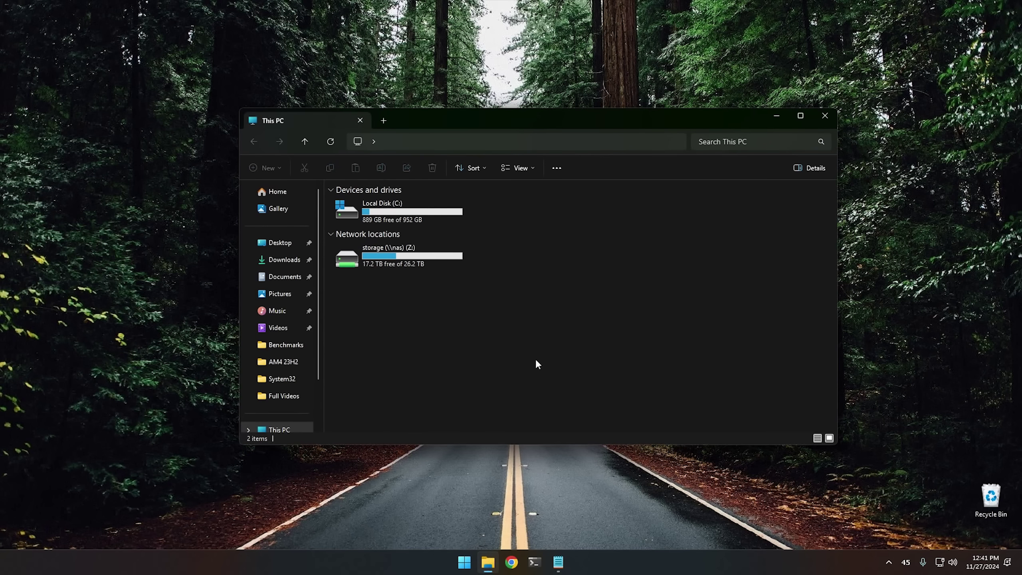
pyautogui.doubleClick(391, 217)
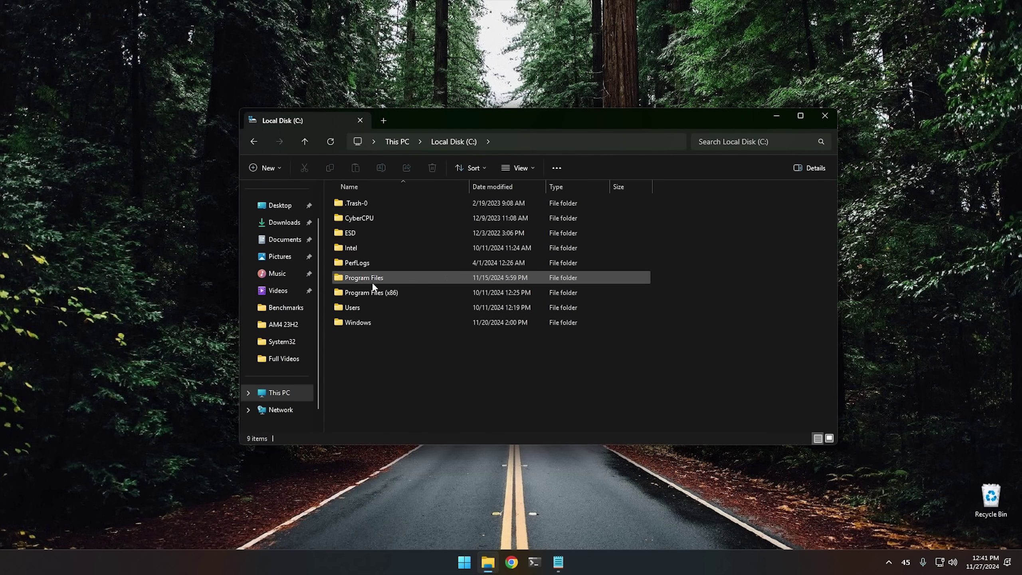
pyautogui.doubleClick(370, 319)
pyautogui.scroll(-5, 380, 312)
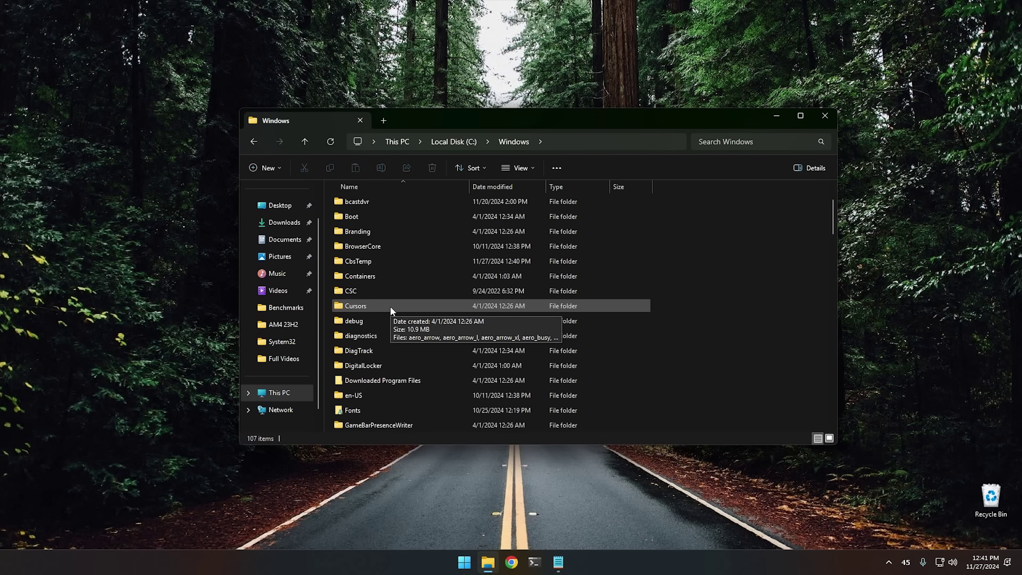
pyautogui.write('system')
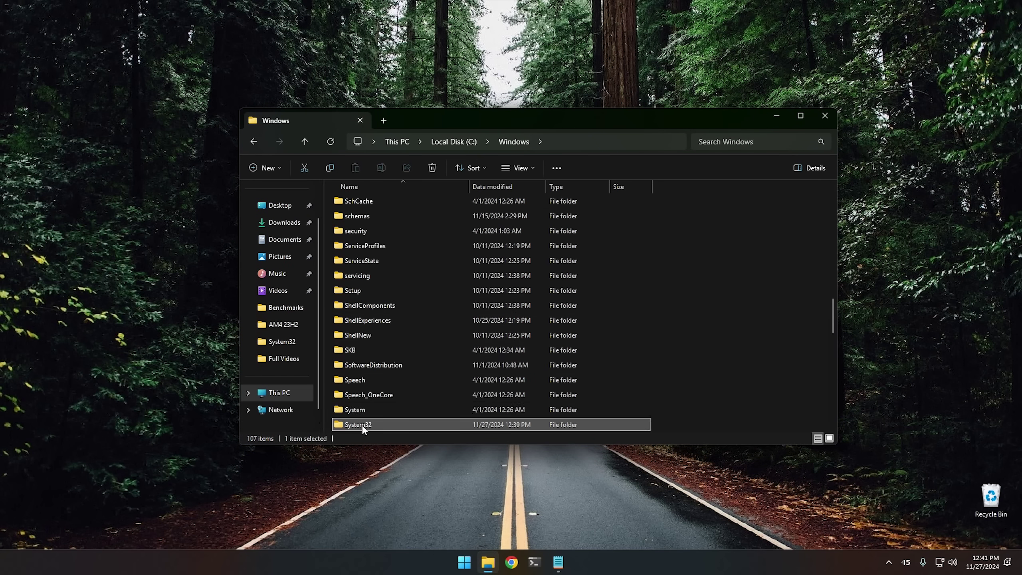
pyautogui.doubleClick(362, 425)
pyautogui.write('config')
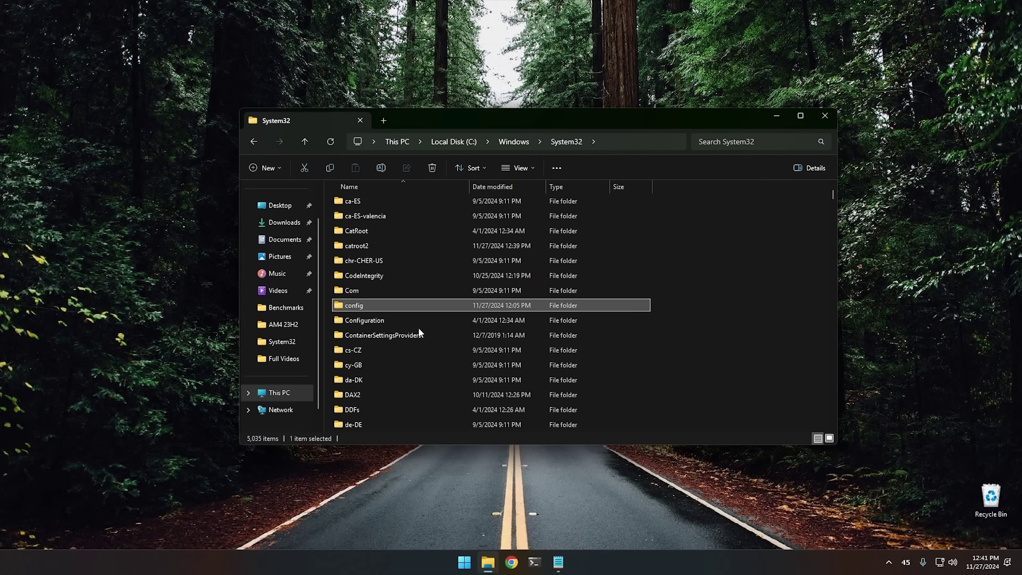
pyautogui.doubleClick(361, 305)
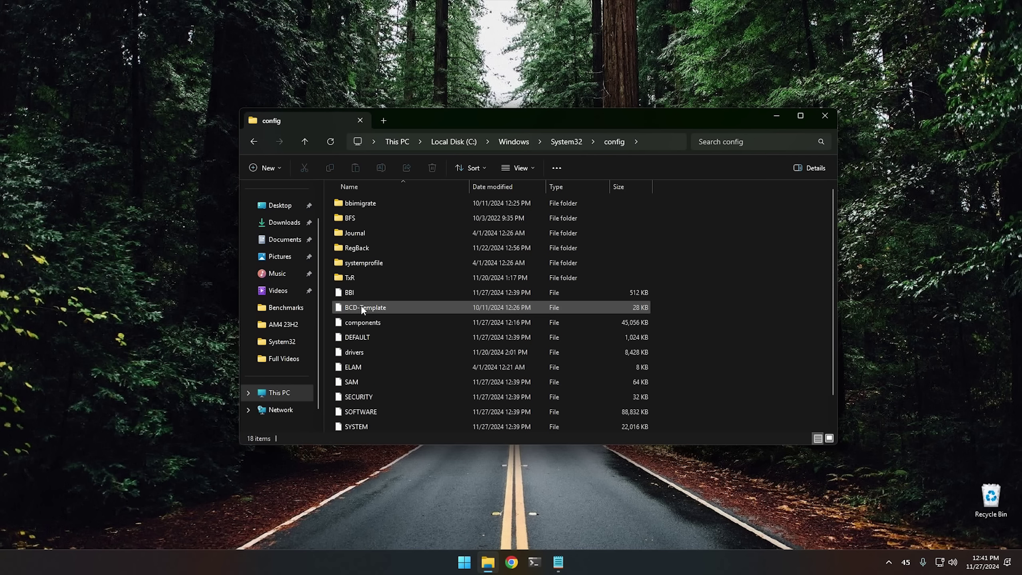
pyautogui.click(359, 248)
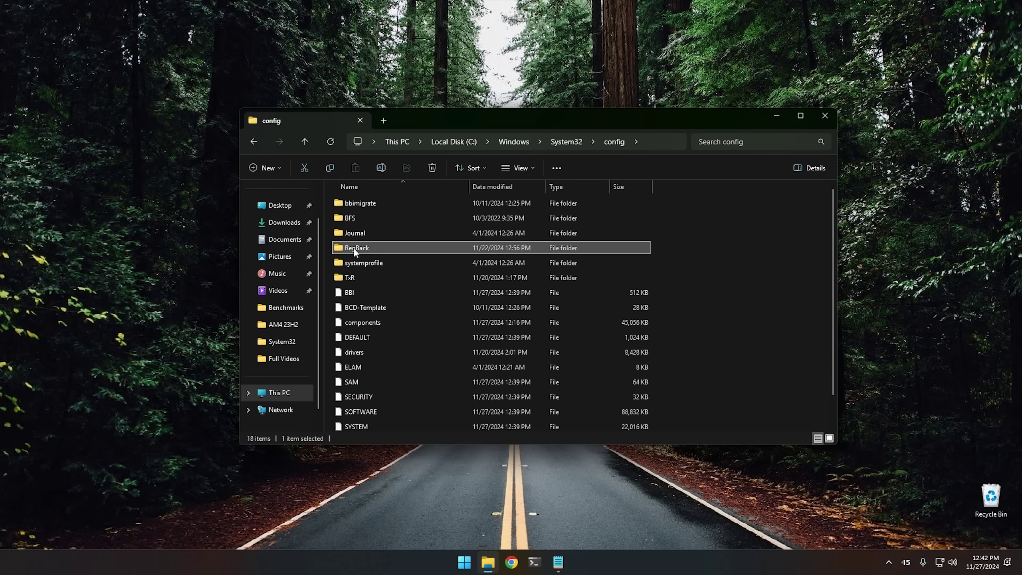
pyautogui.doubleClick(362, 247)
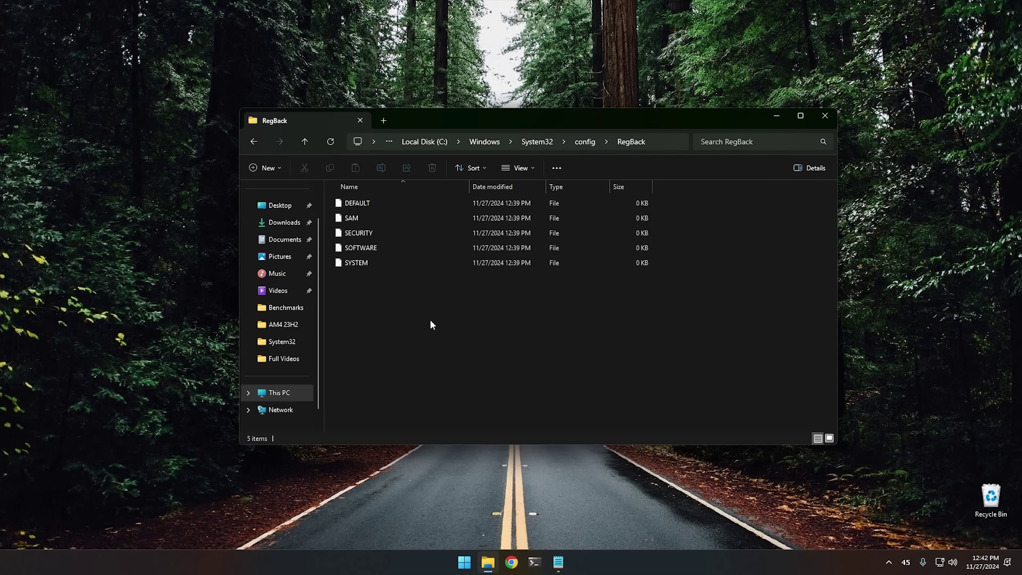
# Close Explorer, launch Task Scheduler via a Start search for 'task', and widen its summary pane.
pyautogui.click(825, 115)
pyautogui.click(464, 563)
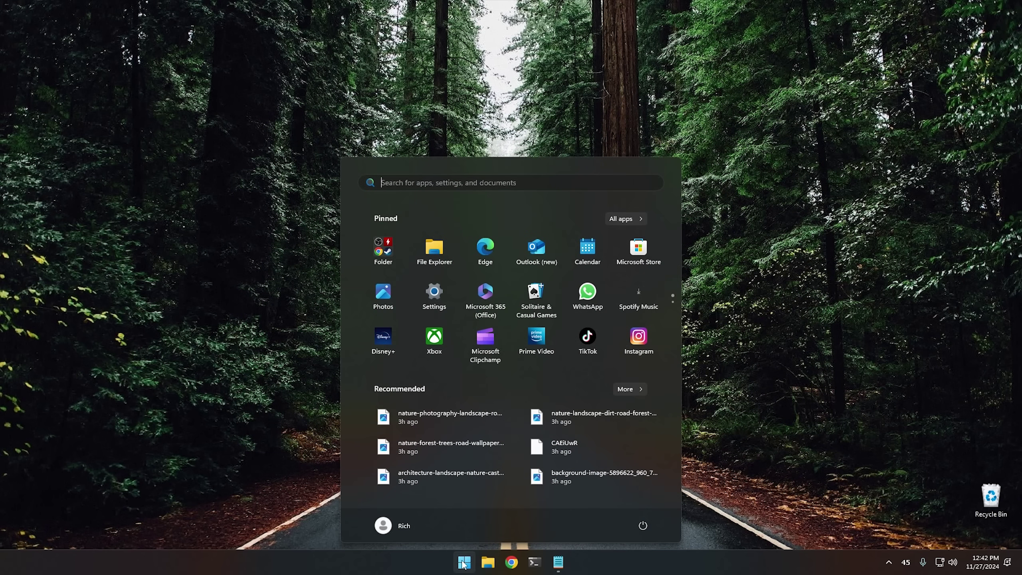
pyautogui.write('task')
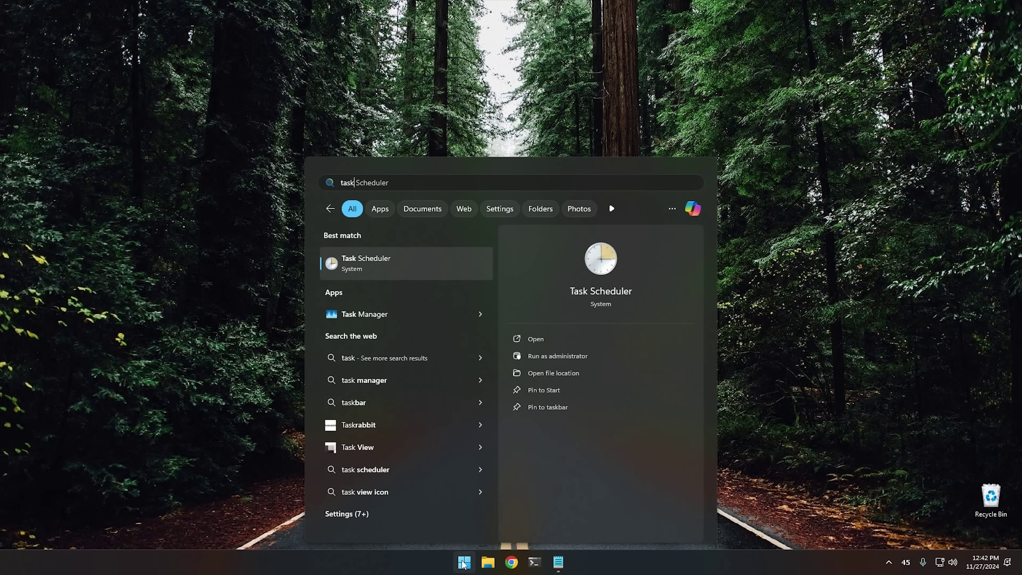
pyautogui.click(391, 264)
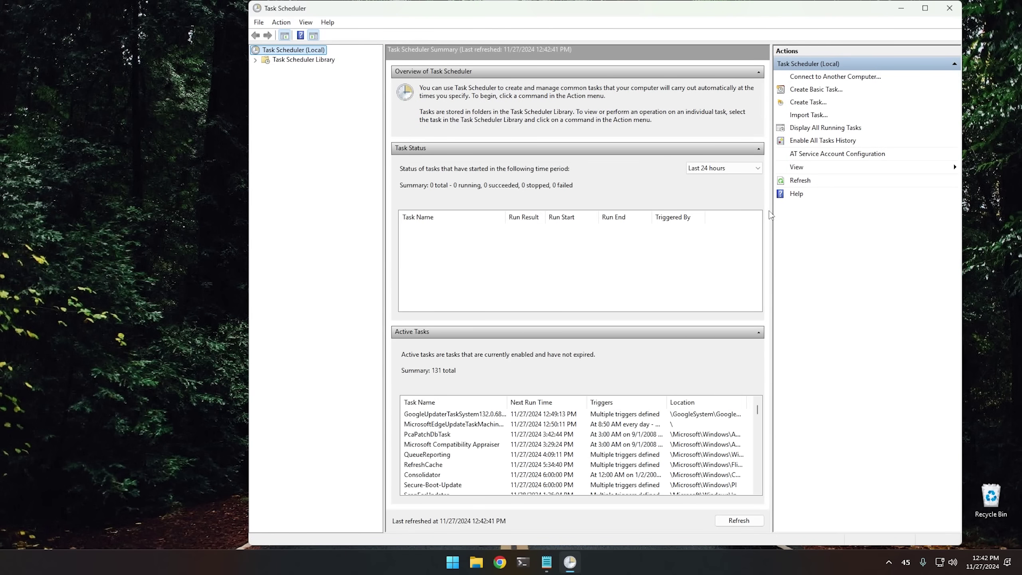
pyautogui.moveTo(769, 215); pyautogui.dragTo(948, 208)
# Open Task Scheduler Library > Microsoft > Windows > Registry, select RegIdleBackup, and widen the Name column.
pyautogui.click(256, 60)
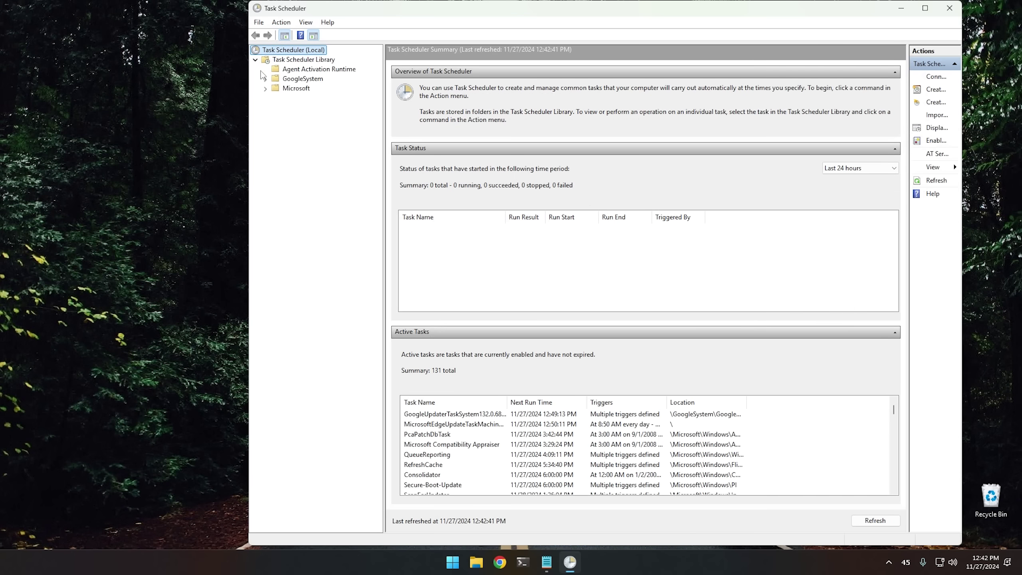
pyautogui.click(265, 89)
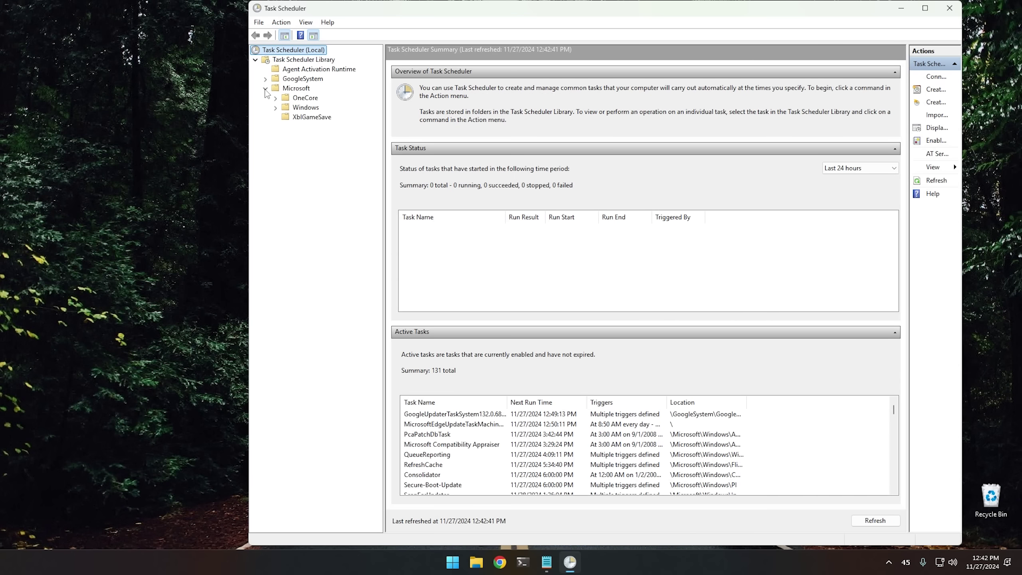
pyautogui.doubleClick(305, 110)
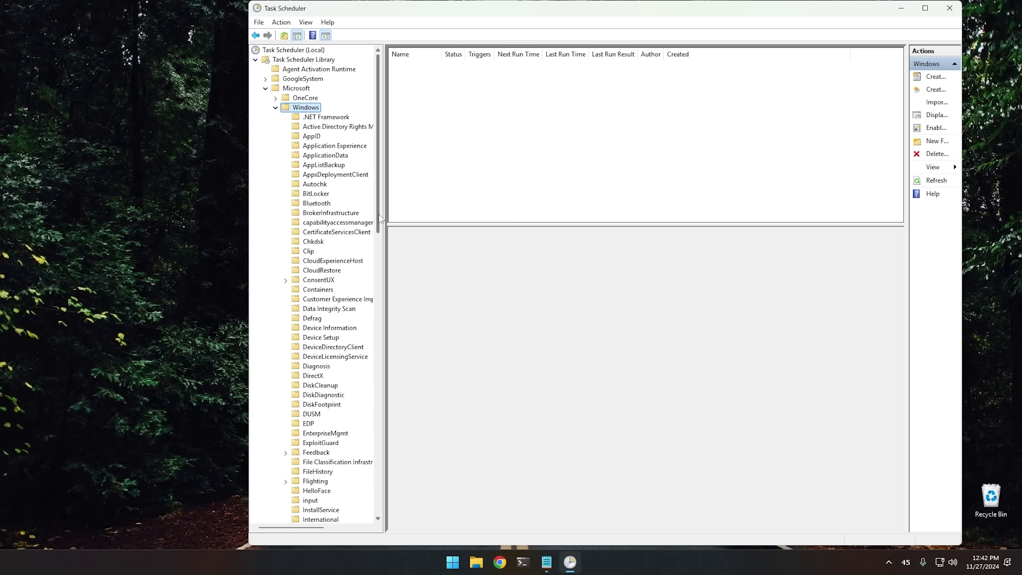
pyautogui.moveTo(379, 219); pyautogui.dragTo(384, 376)
pyautogui.scroll(-5, 324, 400)
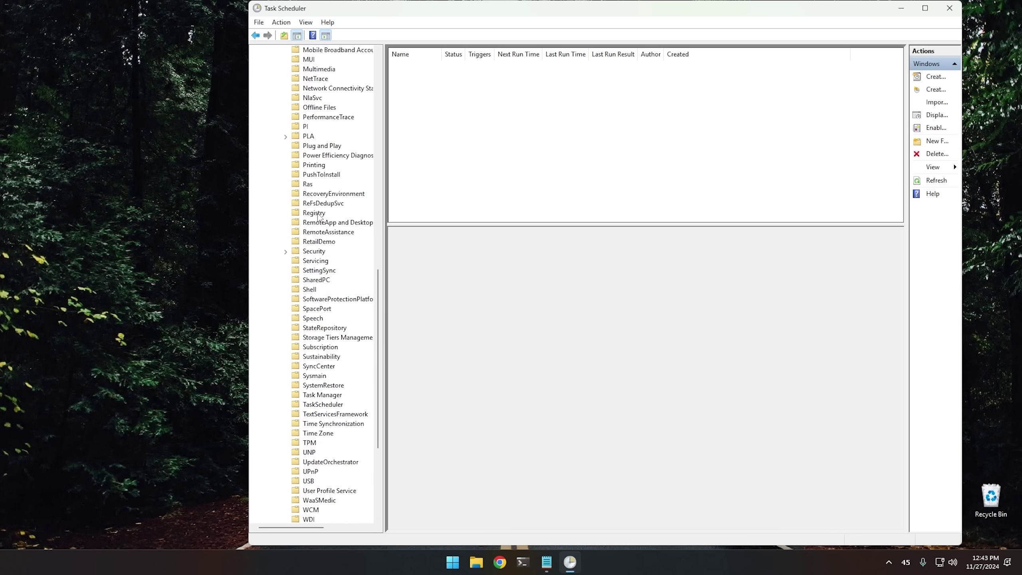
pyautogui.click(317, 213)
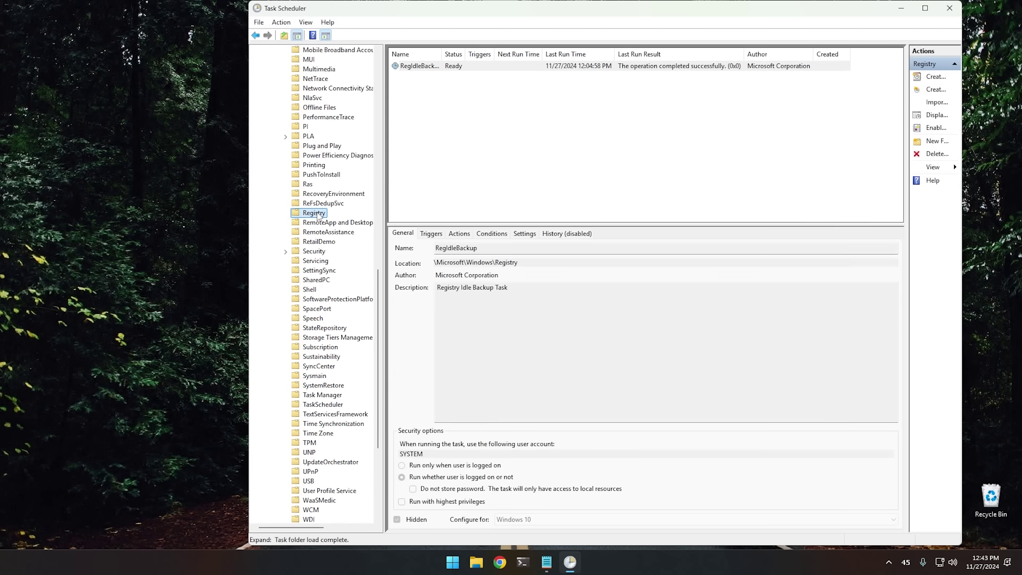
pyautogui.click(418, 66)
pyautogui.moveTo(442, 53); pyautogui.dragTo(448, 57)
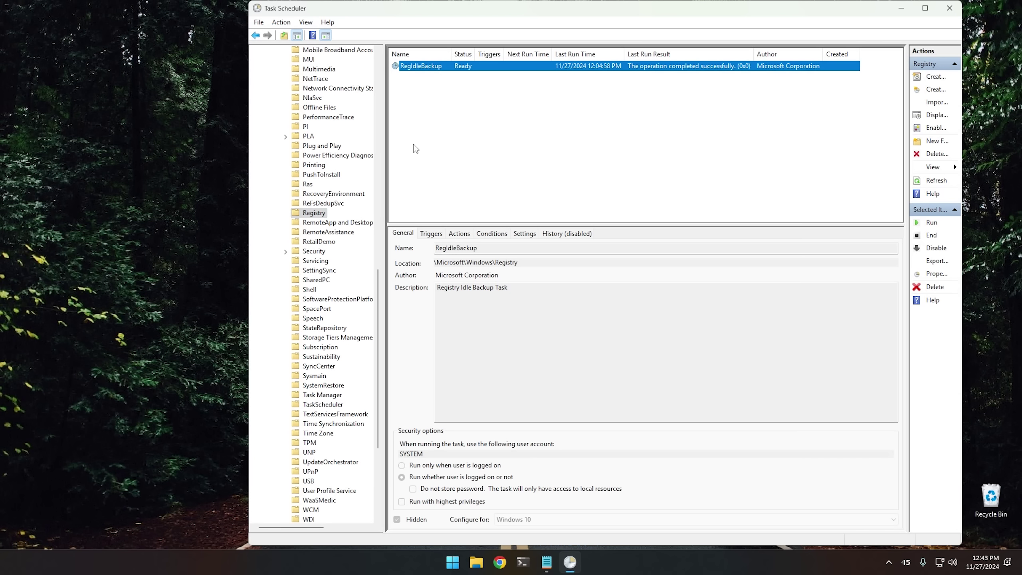
# Create a new task in the Registry folder named ReBackup.
pyautogui.rightClick(431, 124)
pyautogui.click(475, 142)
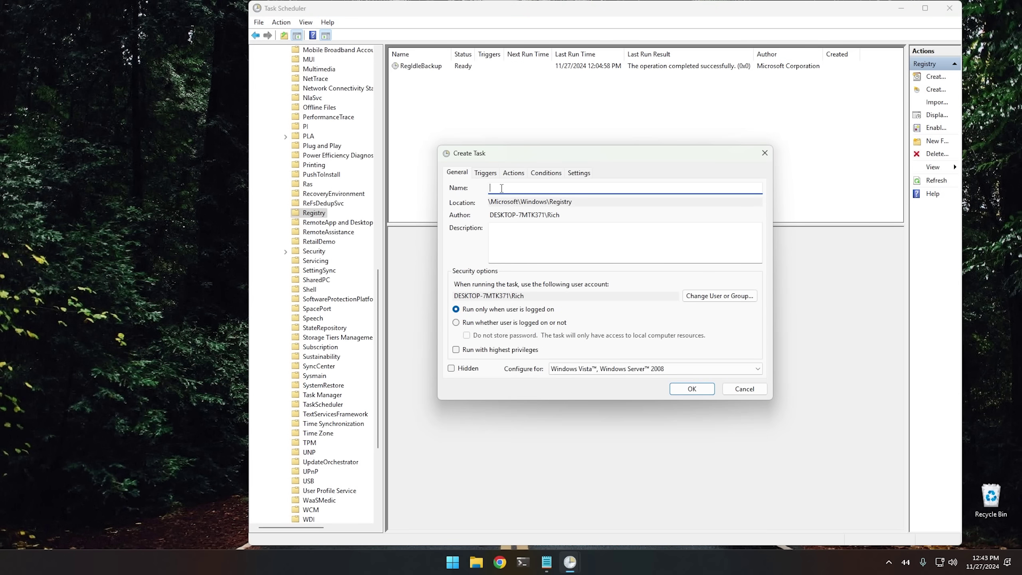
pyautogui.write('ReBackup')
# Set the task's run account to SYSTEM using the advanced user search.
pyautogui.click(716, 300)
pyautogui.click(468, 283)
pyautogui.click(690, 286)
pyautogui.scroll(-8, 519, 439)
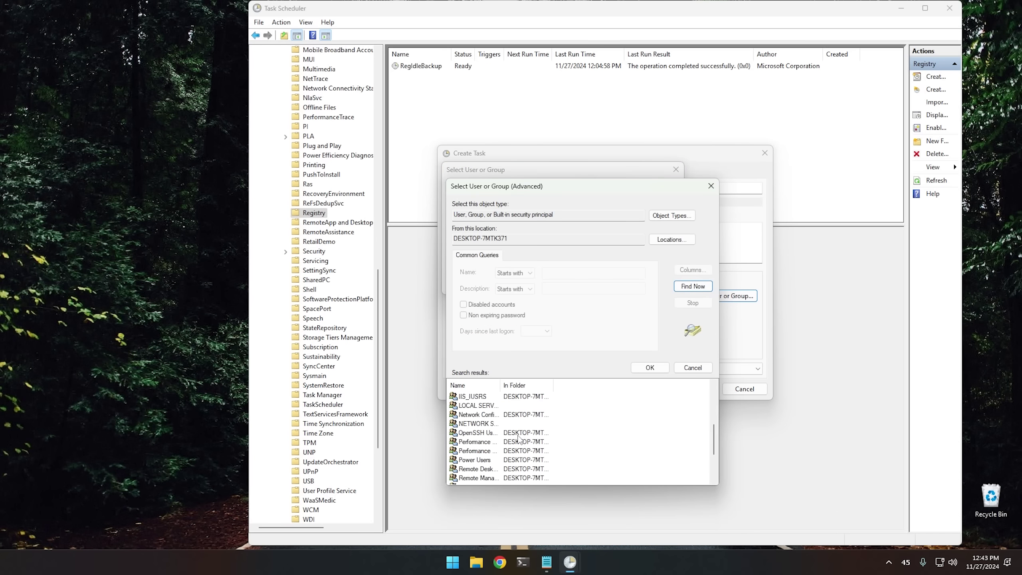
pyautogui.click(468, 442)
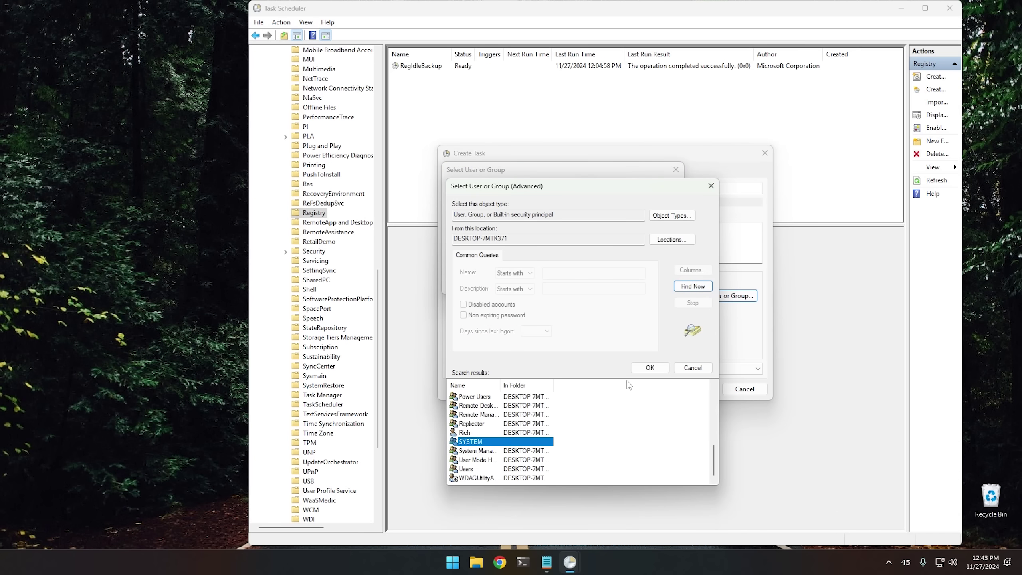
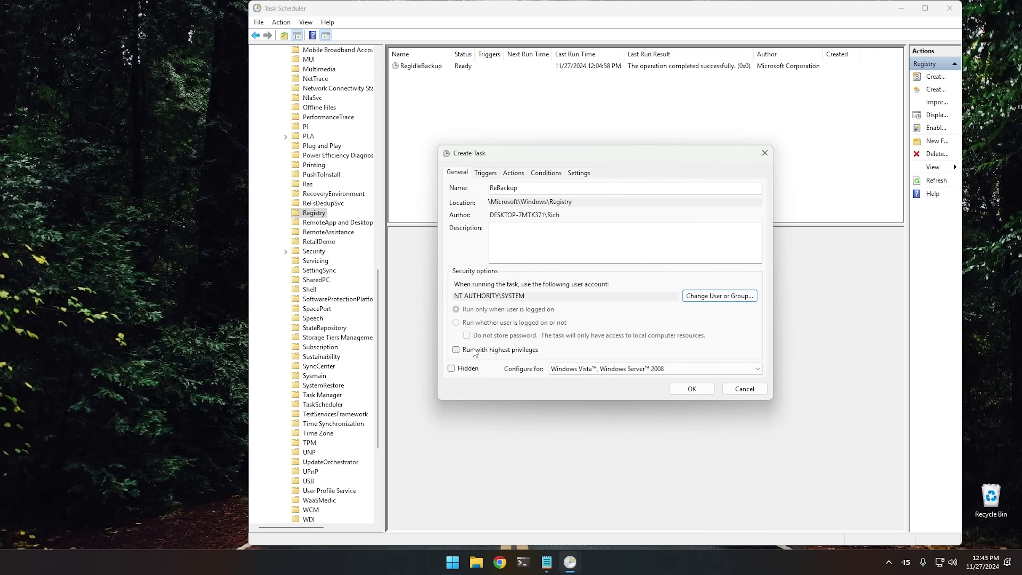
# Turn on 'Run with highest privileges' for the ReBackup task, then go to its triggers.
pyautogui.click(472, 354)
pyautogui.click(491, 176)
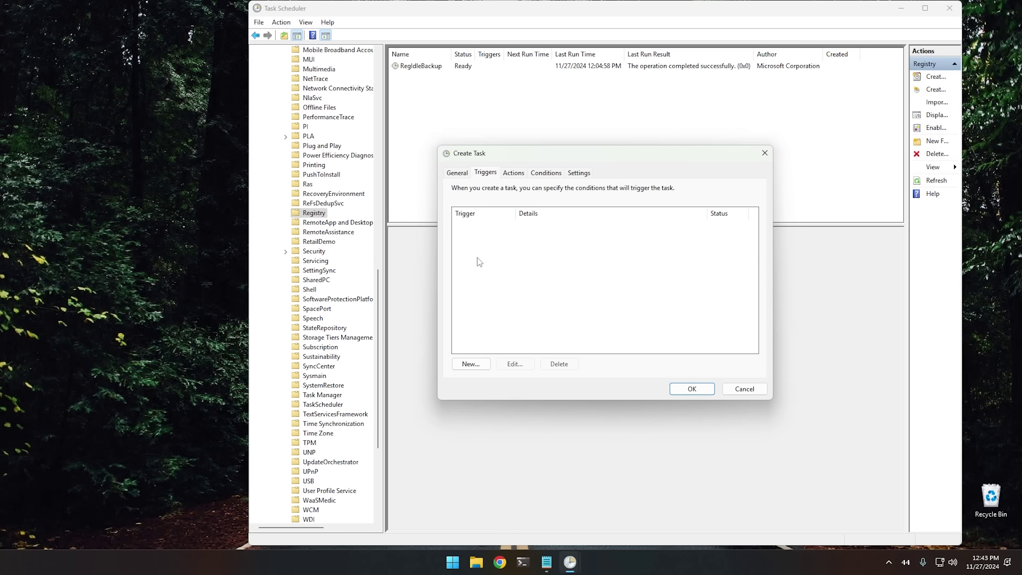
# Add an 'At startup' trigger to the ReBackup task, then go to its empty actions list.
pyautogui.click(468, 366)
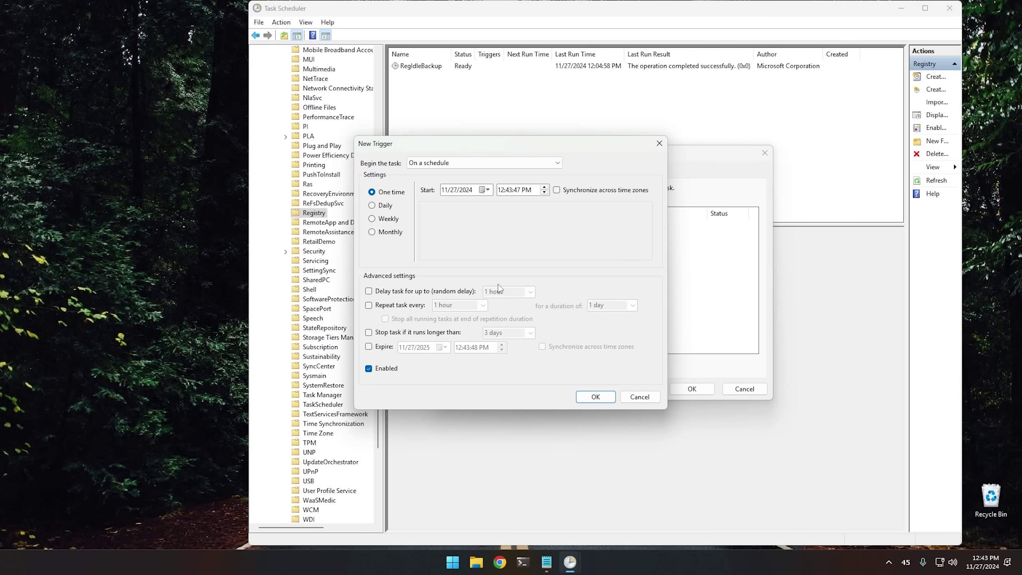
pyautogui.click(438, 163)
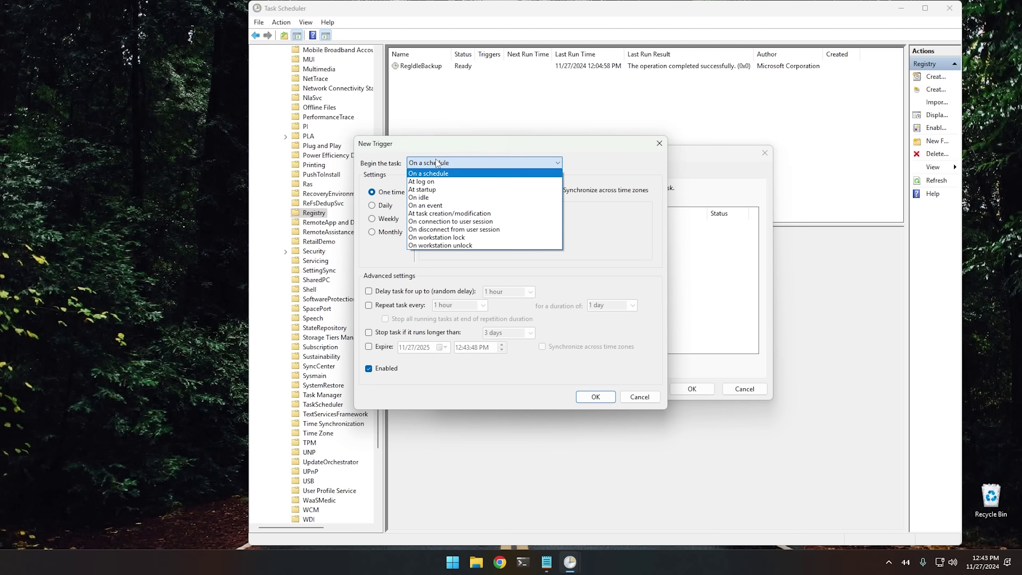
pyautogui.click(438, 190)
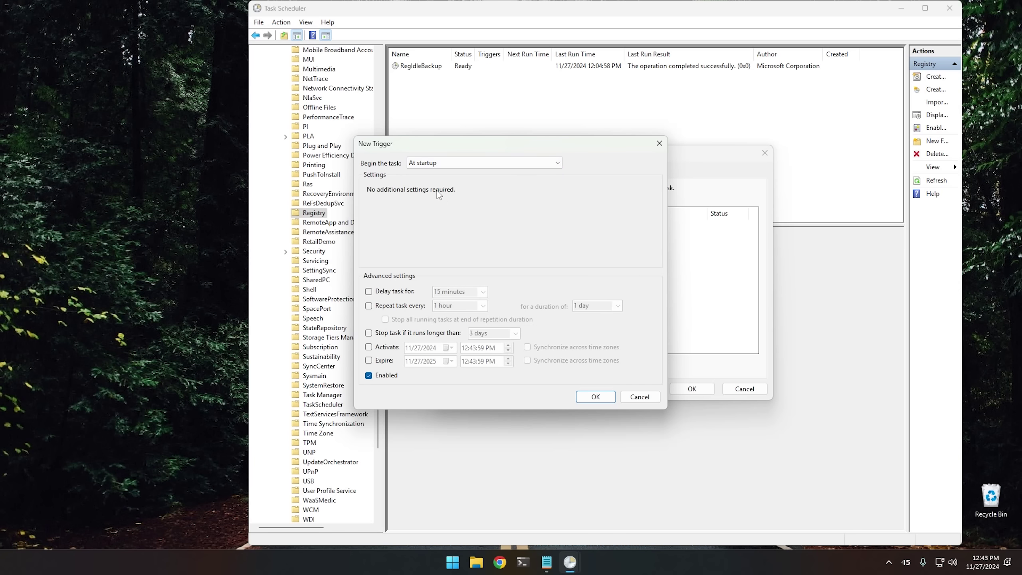
pyautogui.click(444, 162)
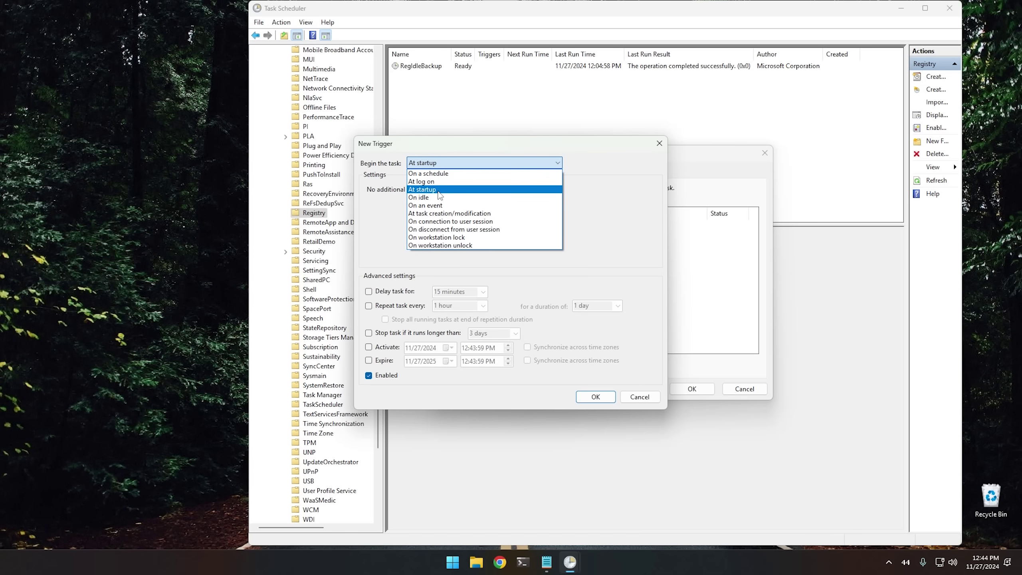
pyautogui.click(442, 190)
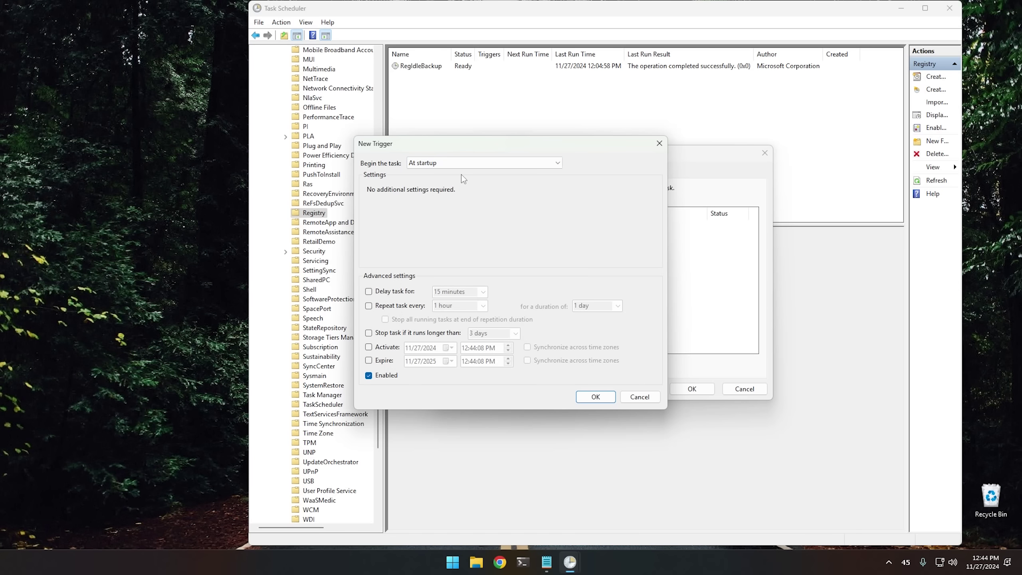
pyautogui.click(590, 398)
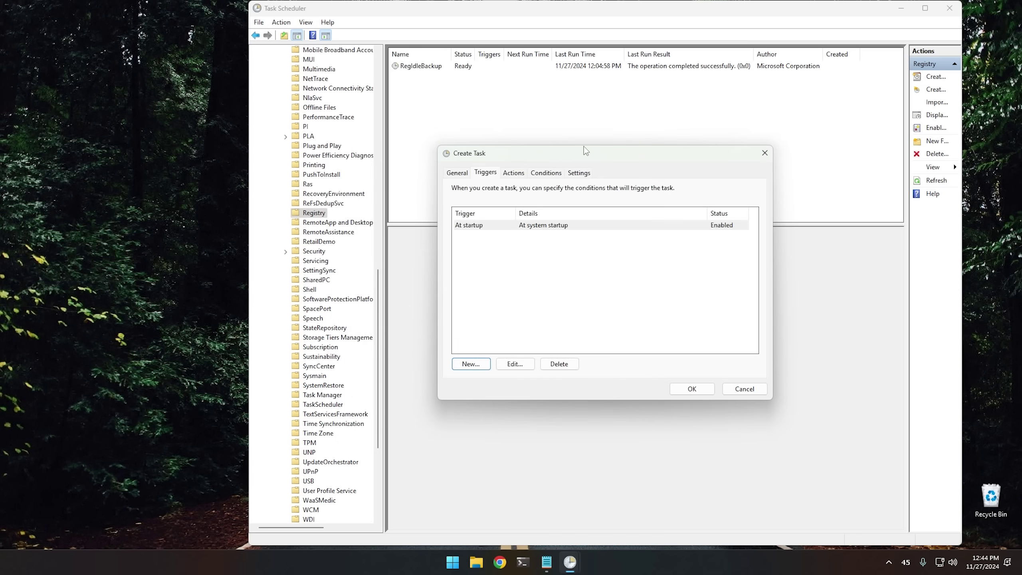
pyautogui.click(514, 176)
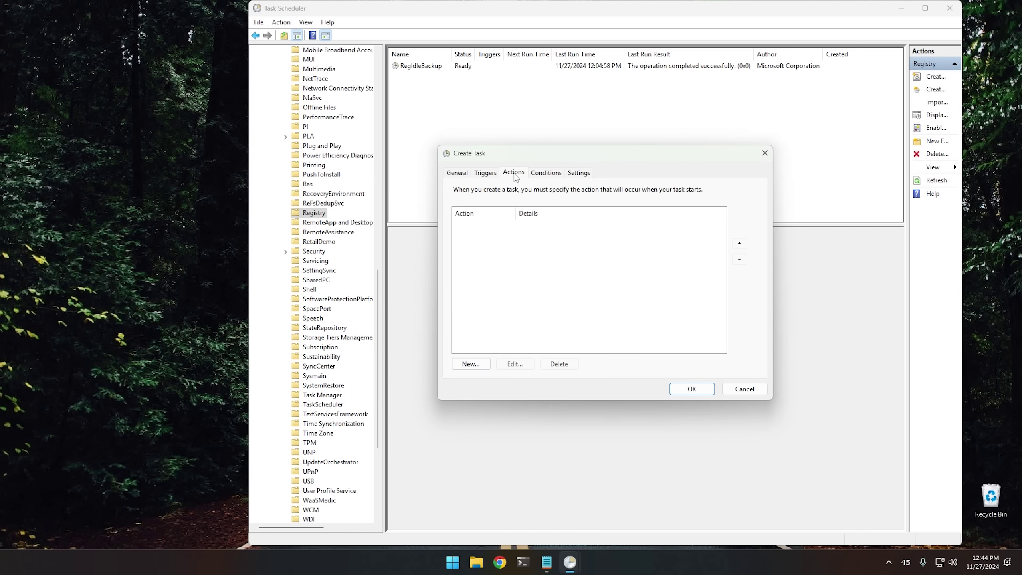
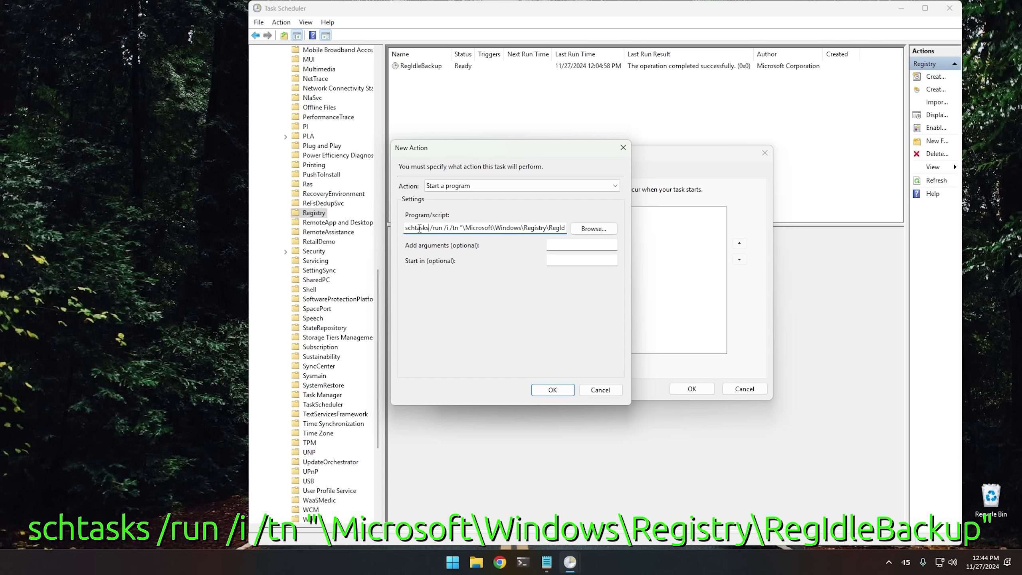
pyautogui.click(431, 228)
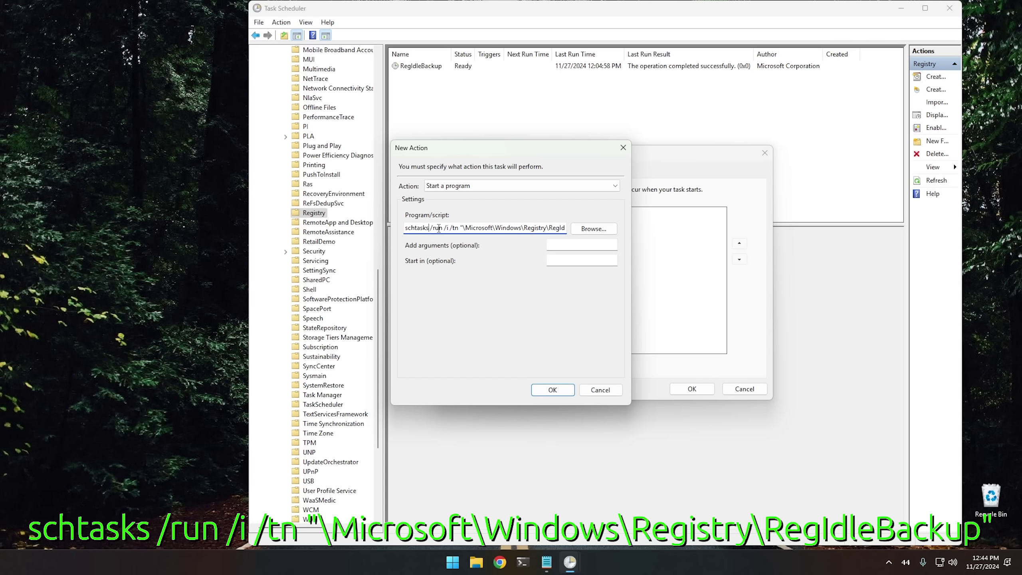
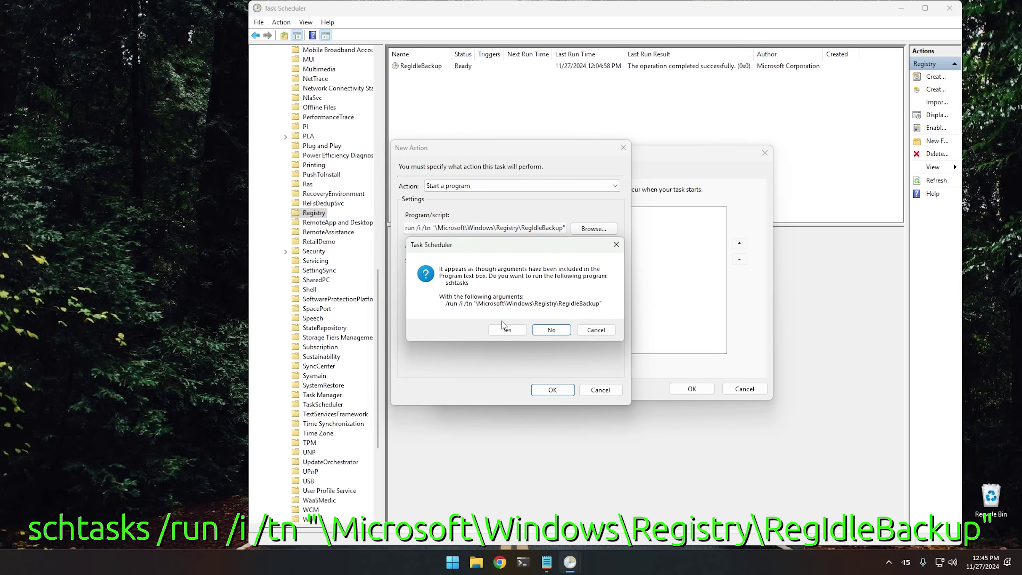
# Confirm schtasks as the program with its /run /i /tn arguments separate, then reopen the action for review.
pyautogui.click(514, 332)
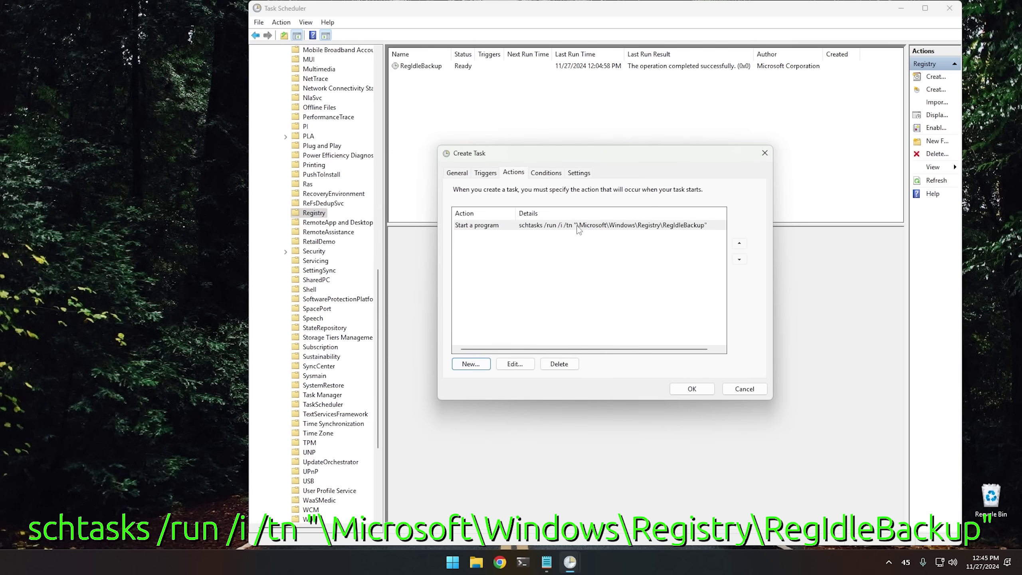
pyautogui.click(515, 363)
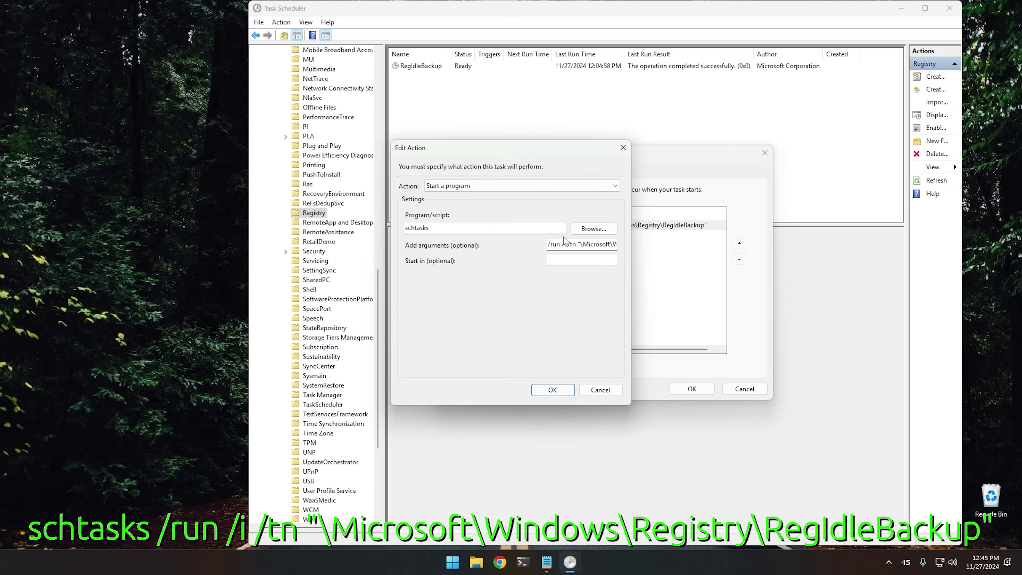
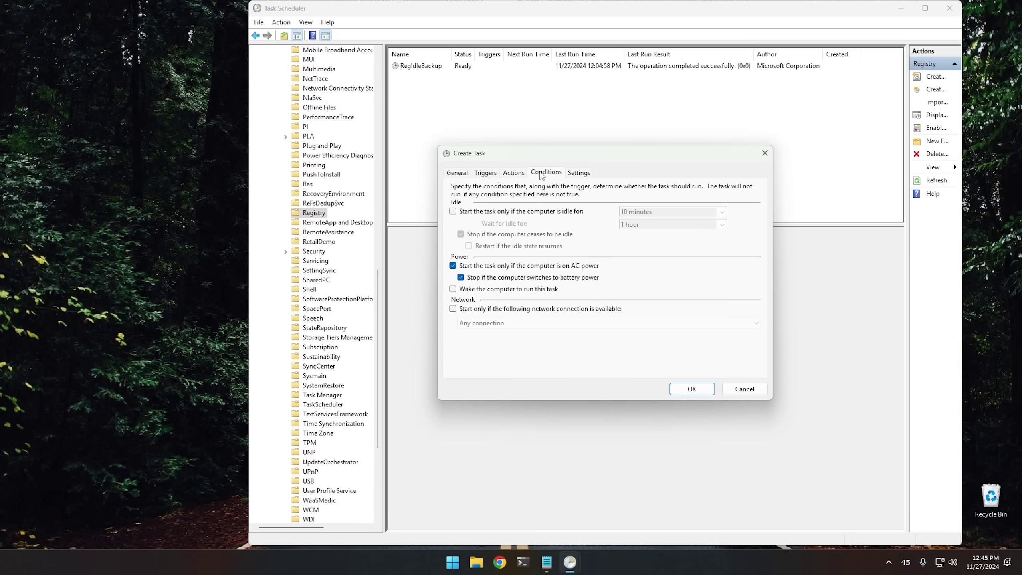
# Clear the AC-power-only condition so the task can also run on battery power.
pyautogui.click(453, 266)
# Enable running the task as soon as possible after a missed start, then save ReBackup.
pyautogui.click(578, 173)
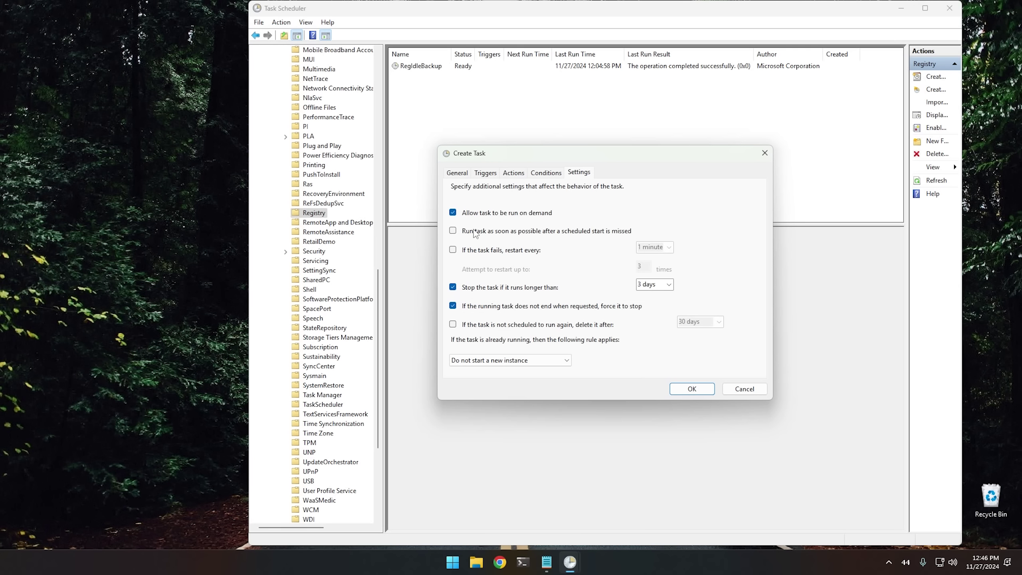
pyautogui.click(456, 233)
pyautogui.click(685, 390)
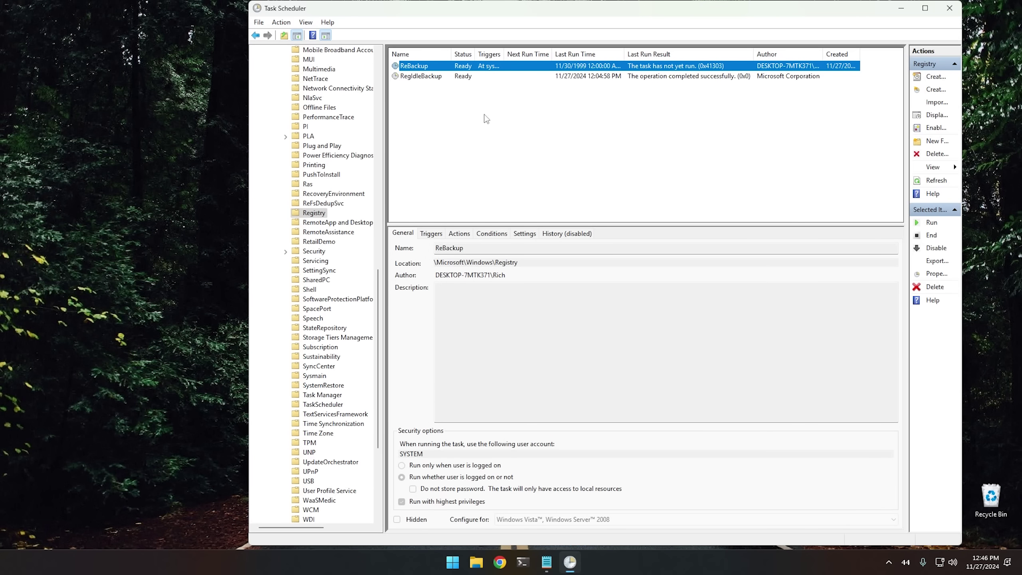
# Run the ReBackup task immediately and open File Explorer on This PC.
pyautogui.rightClick(426, 68)
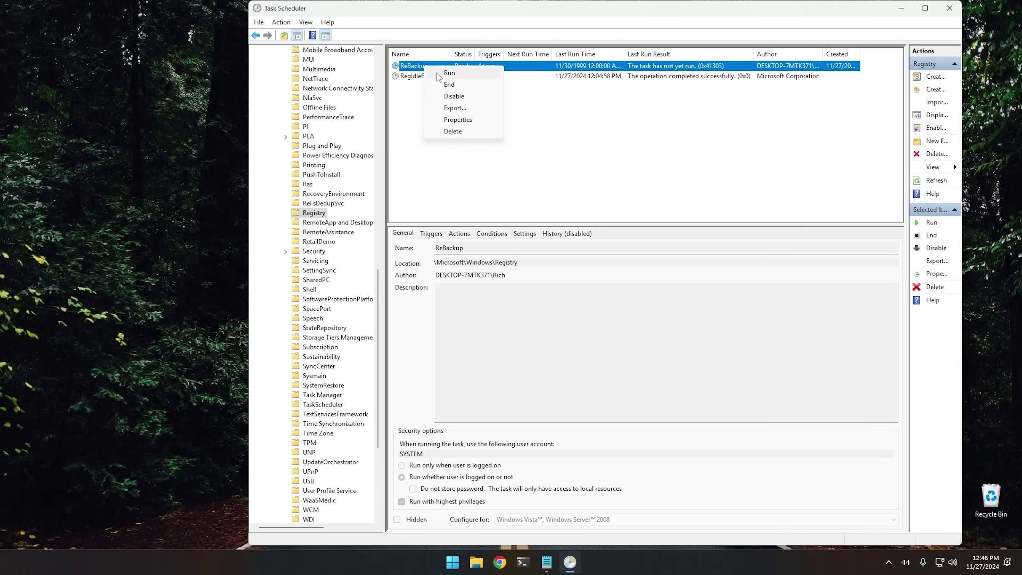
pyautogui.click(438, 74)
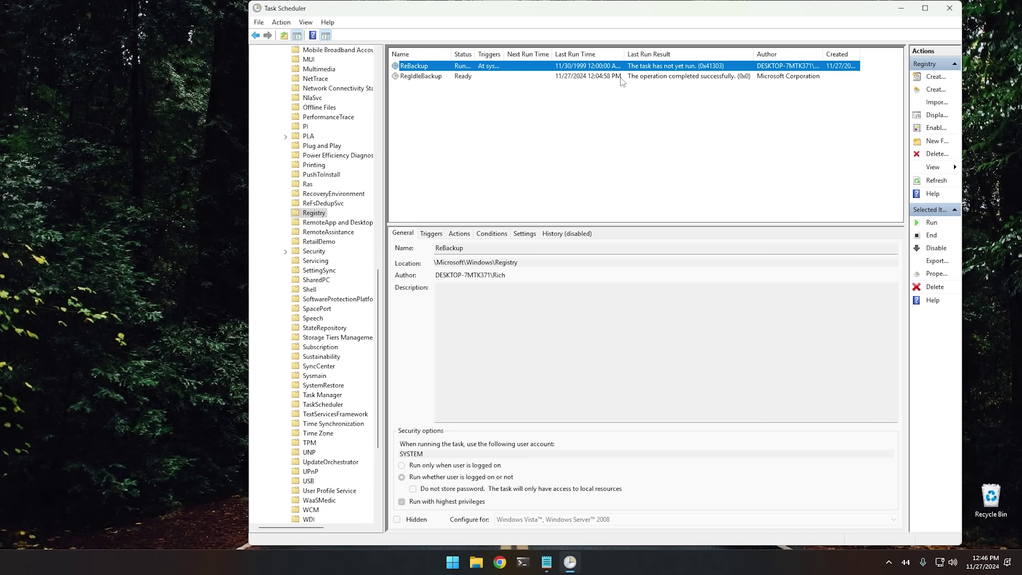
pyautogui.click(475, 559)
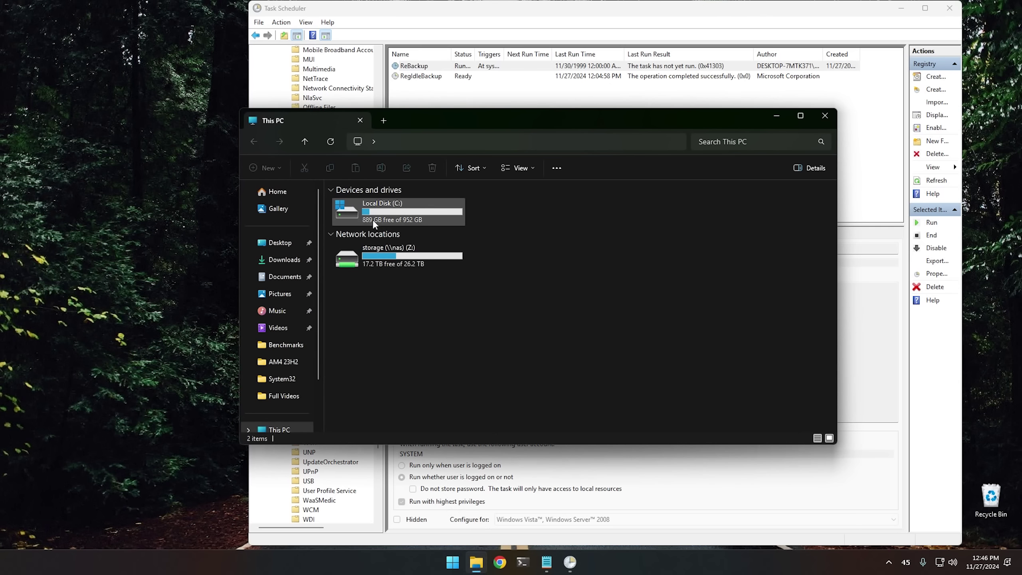
# Browse to C:\Windows\System32\config\RegBack, check the five fresh hive copies, then close Explorer.
pyautogui.doubleClick(373, 219)
pyautogui.doubleClick(364, 325)
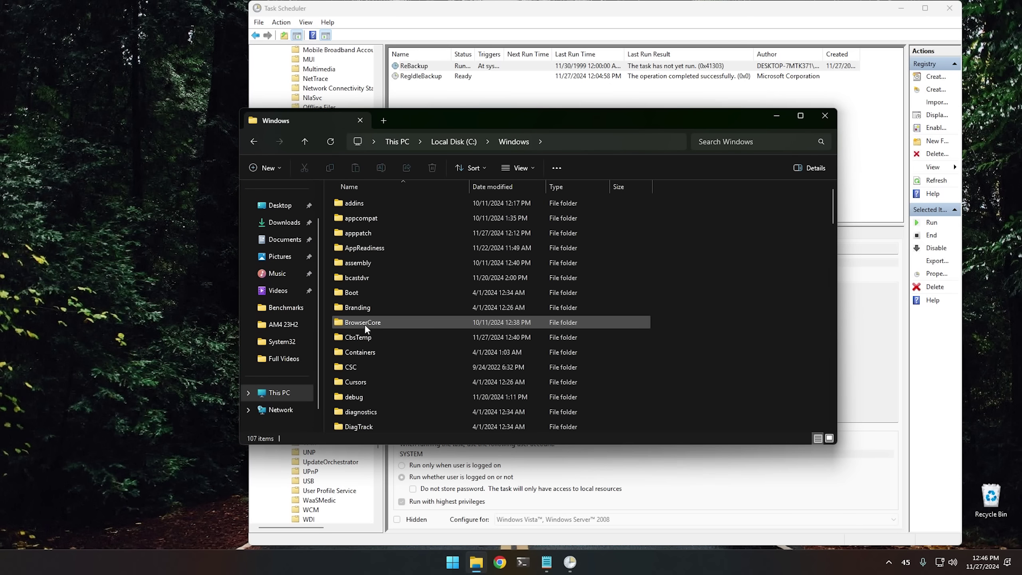
pyautogui.write('system')
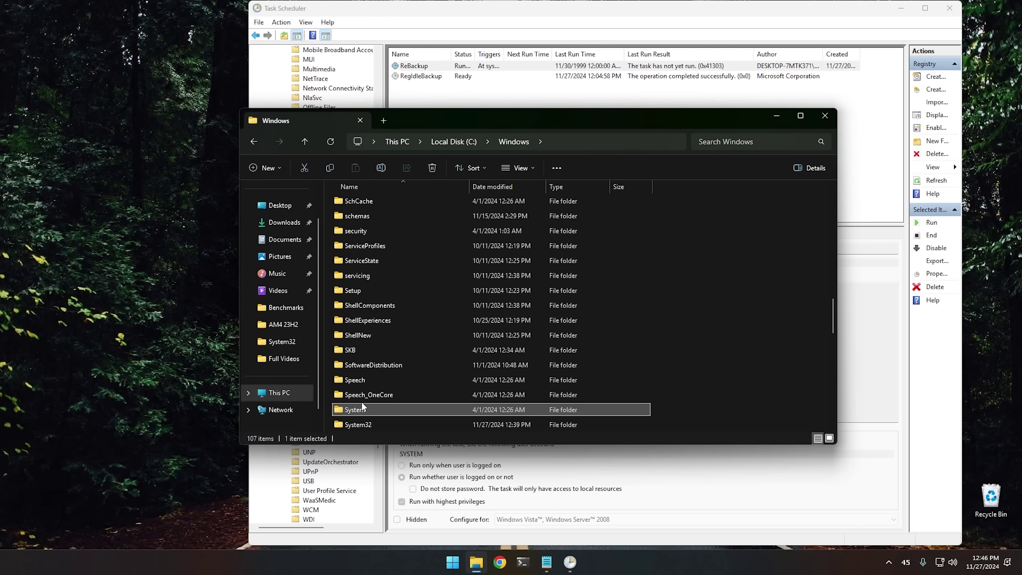
pyautogui.click(361, 425)
pyautogui.doubleClick(361, 424)
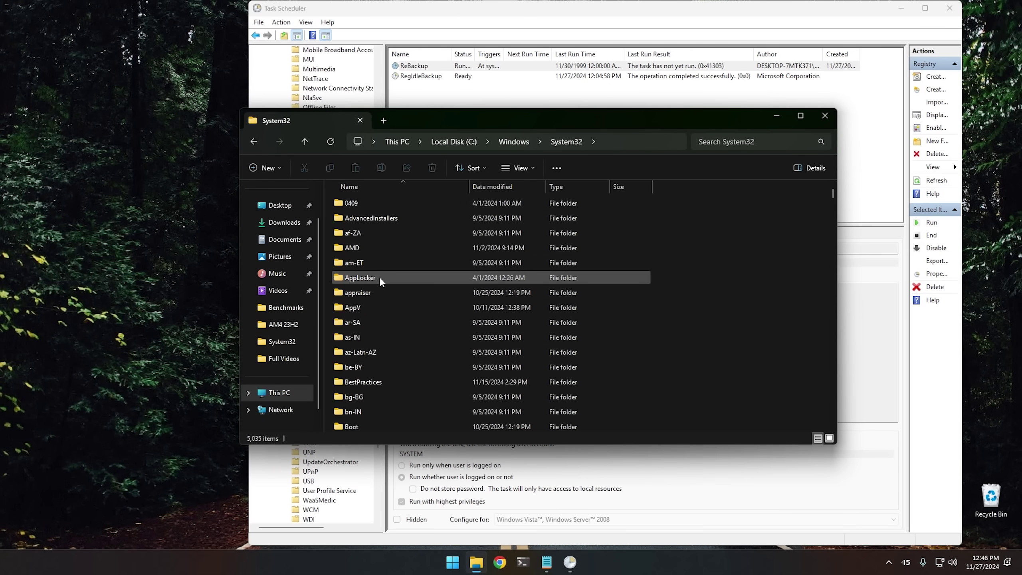
pyautogui.write('config')
pyautogui.doubleClick(369, 305)
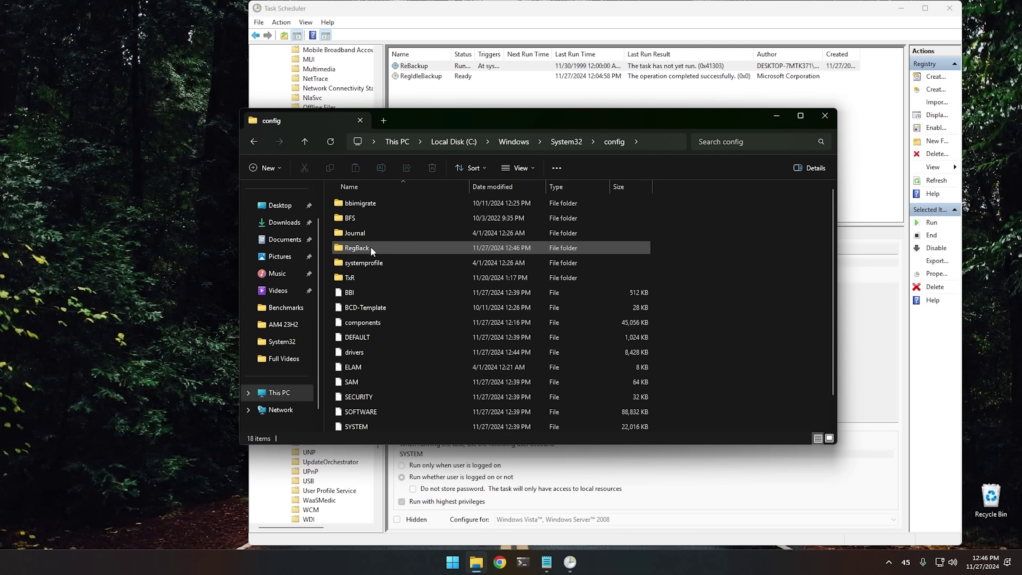
pyautogui.doubleClick(369, 247)
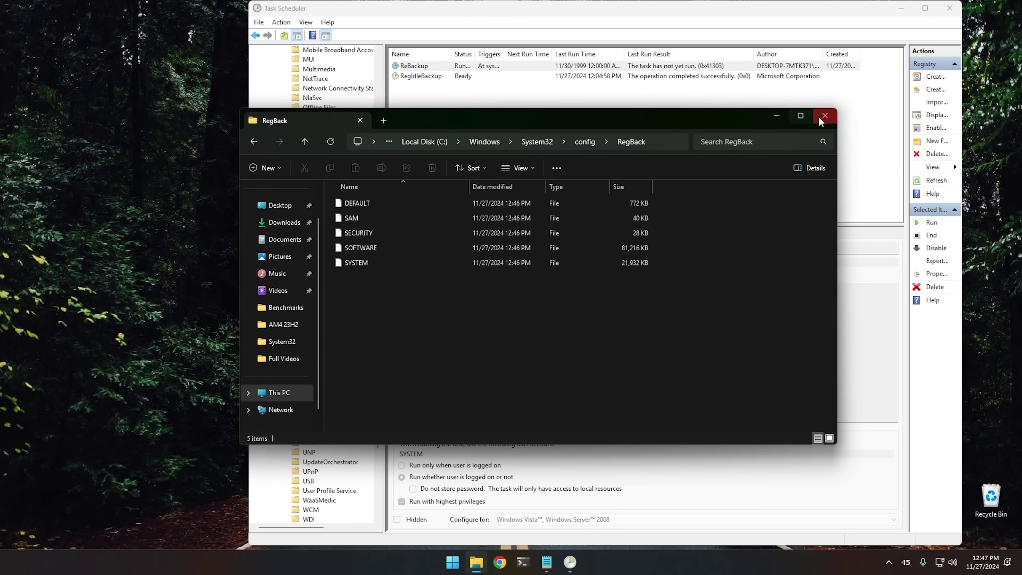
pyautogui.click(824, 116)
# Close Task Scheduler and search the Start menu for 'system res'.
pyautogui.click(949, 8)
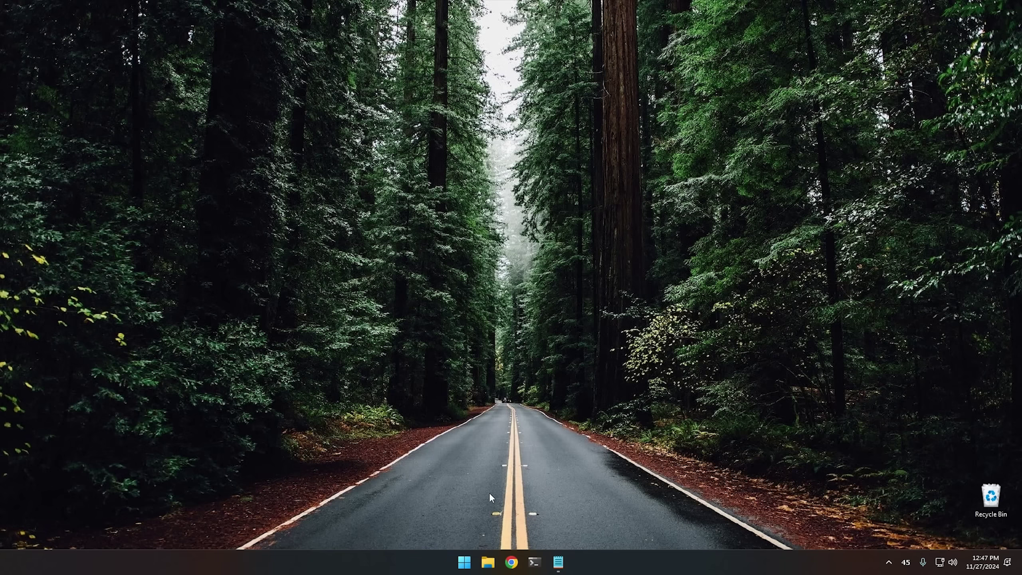
pyautogui.click(465, 568)
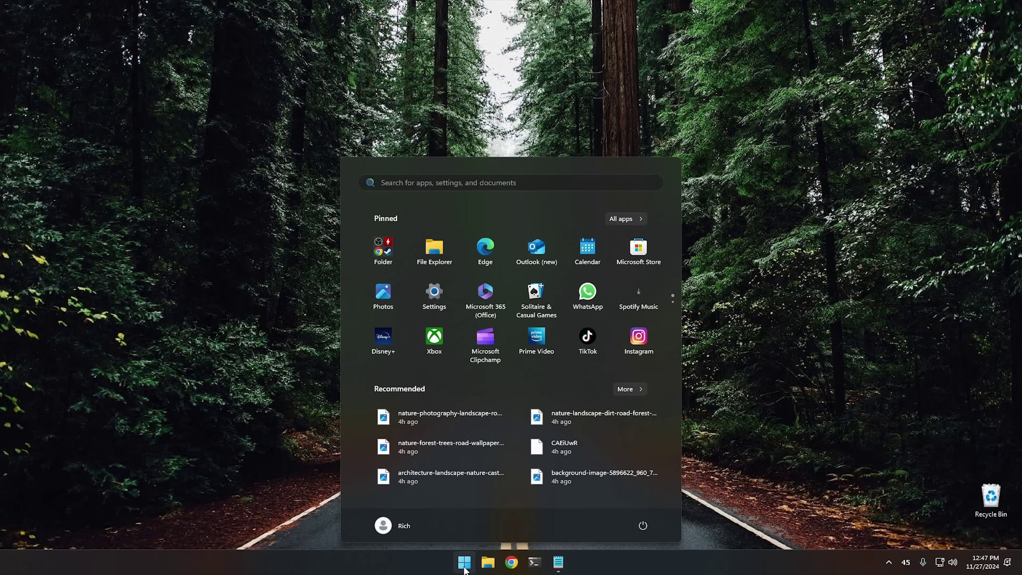
pyautogui.write('system res')
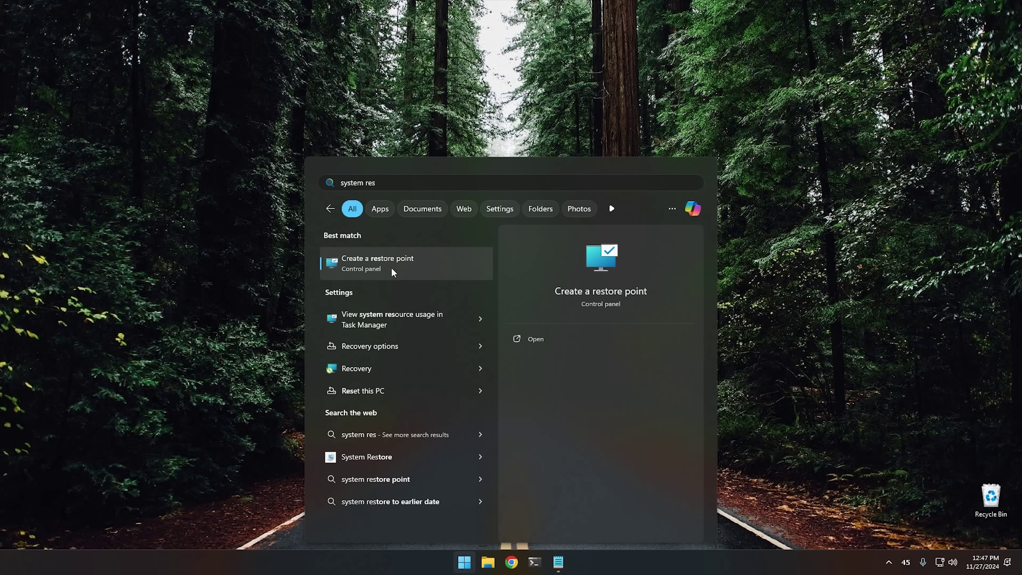
# Open 'Create a restore point' and turn on protection for Local Disk (C:) at 2% max usage.
pyautogui.click(401, 266)
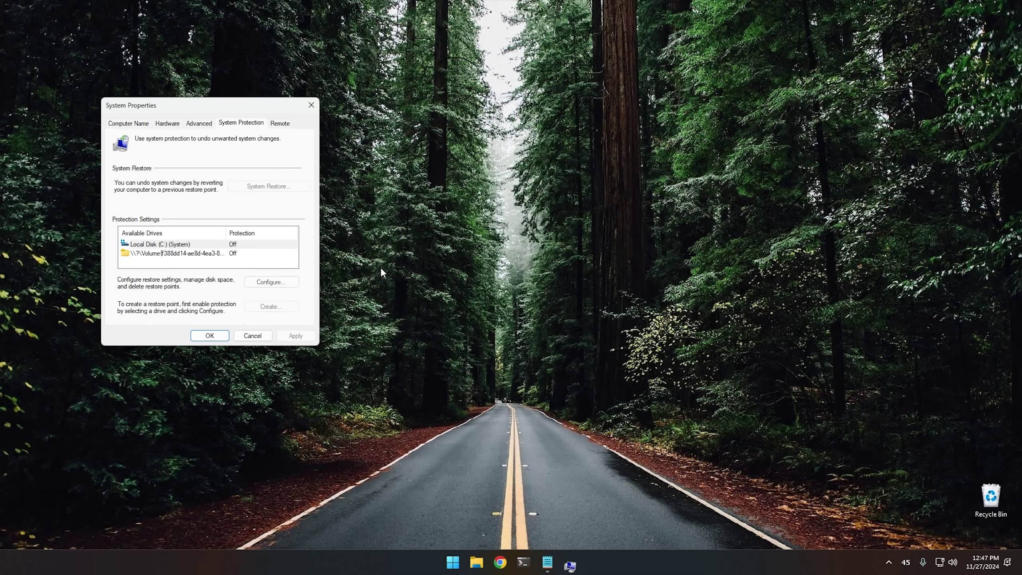
pyautogui.moveTo(196, 105); pyautogui.dragTo(316, 103)
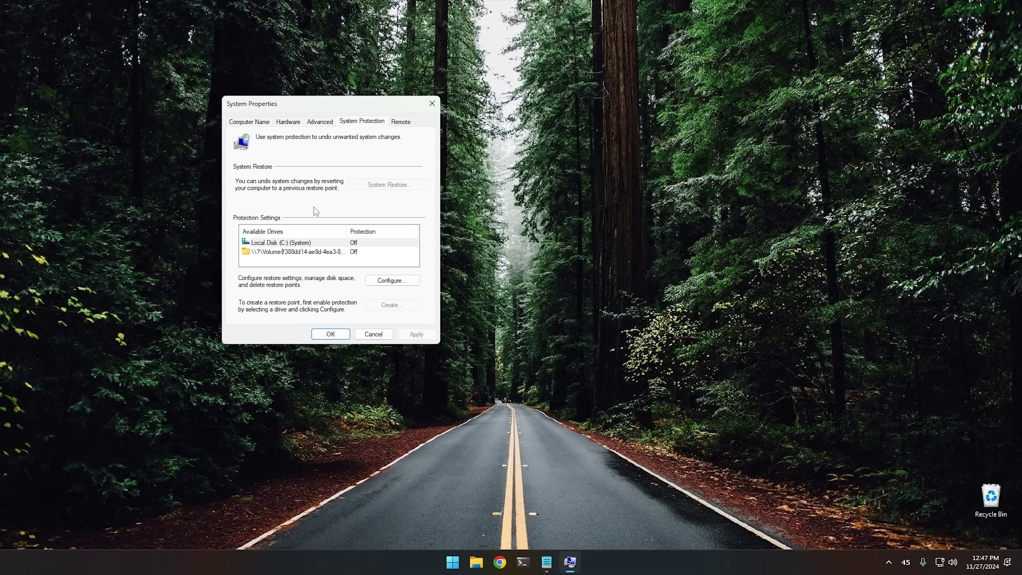
pyautogui.click(273, 246)
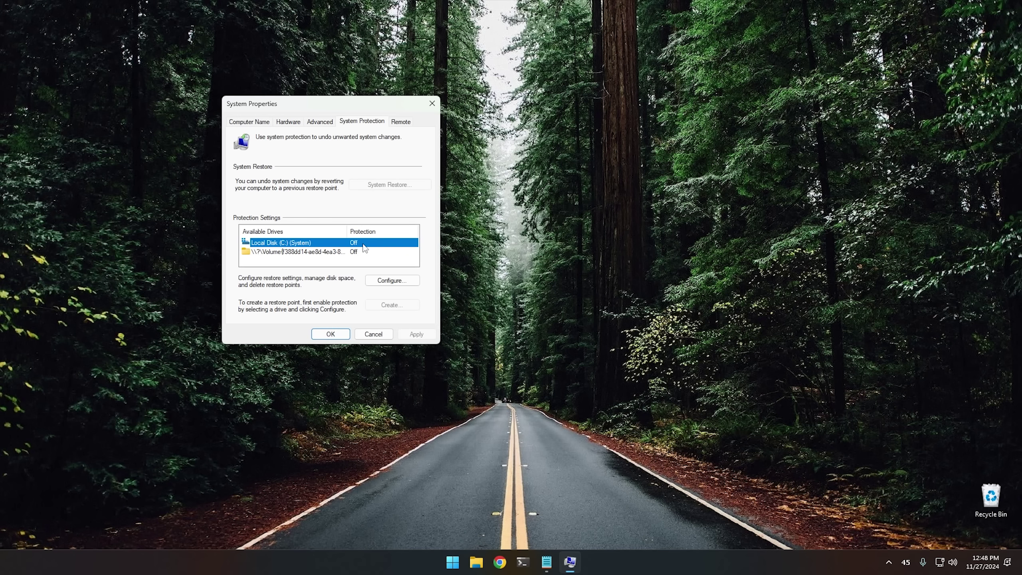
pyautogui.click(378, 280)
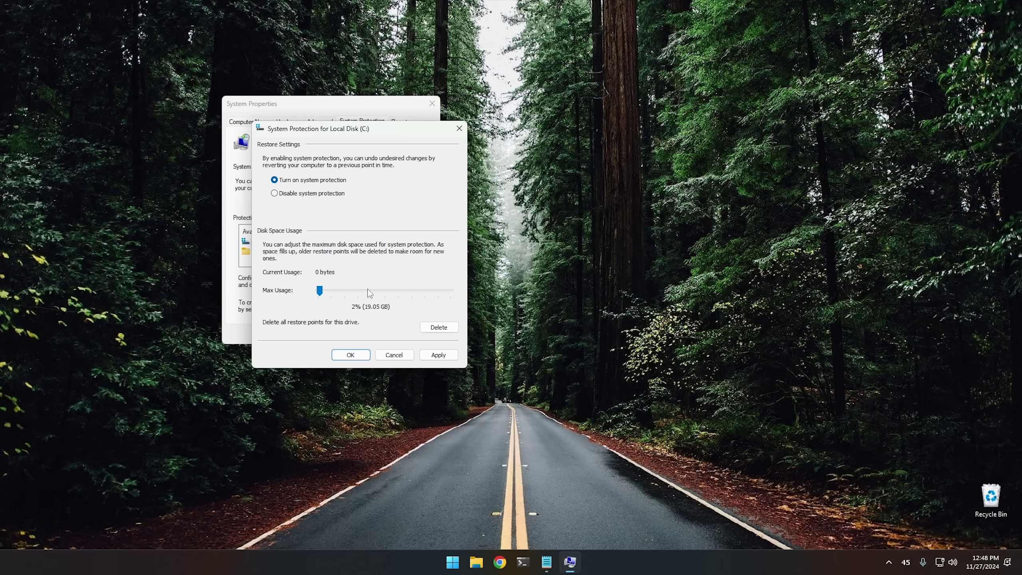
pyautogui.click(355, 355)
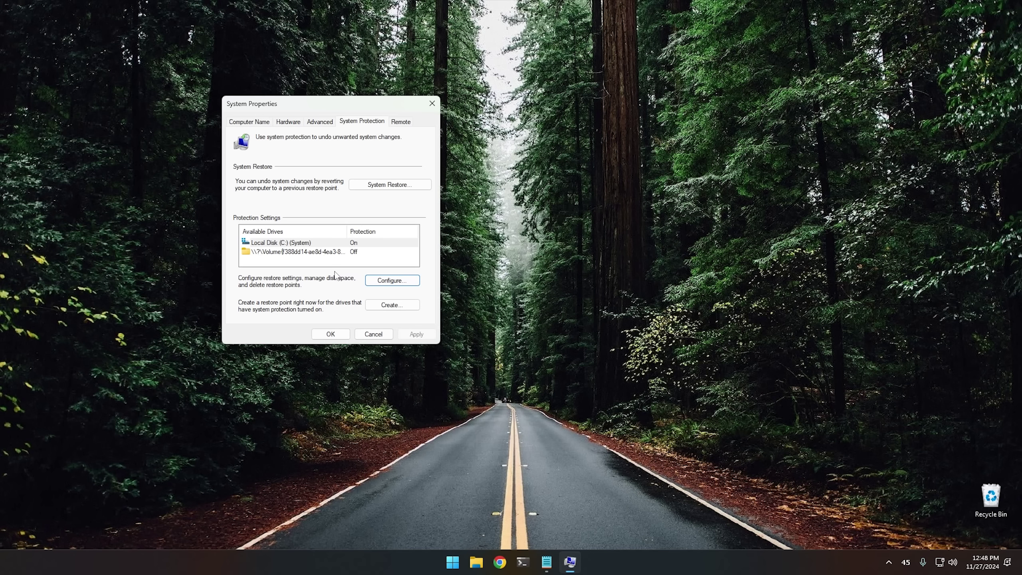
# Create a restore point named 'CyberCPU' and close the success message.
pyautogui.click(393, 305)
pyautogui.write('CyberCPU')
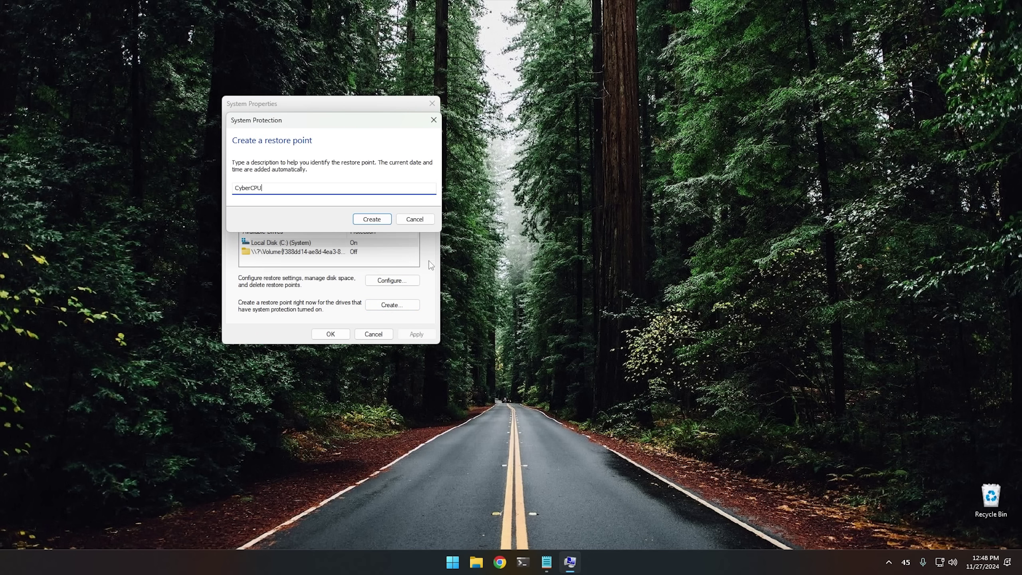
pyautogui.click(374, 220)
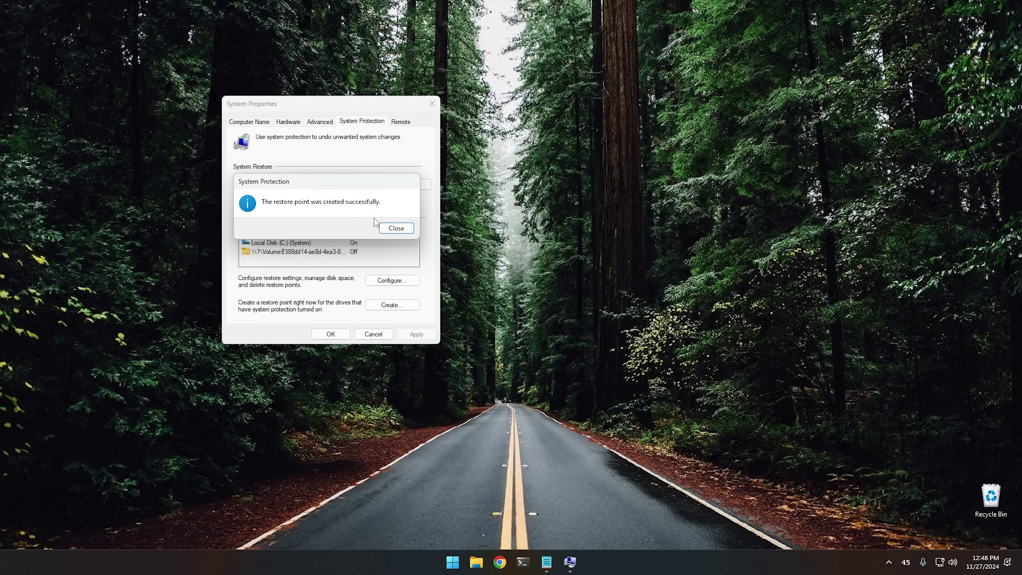
pyautogui.click(394, 230)
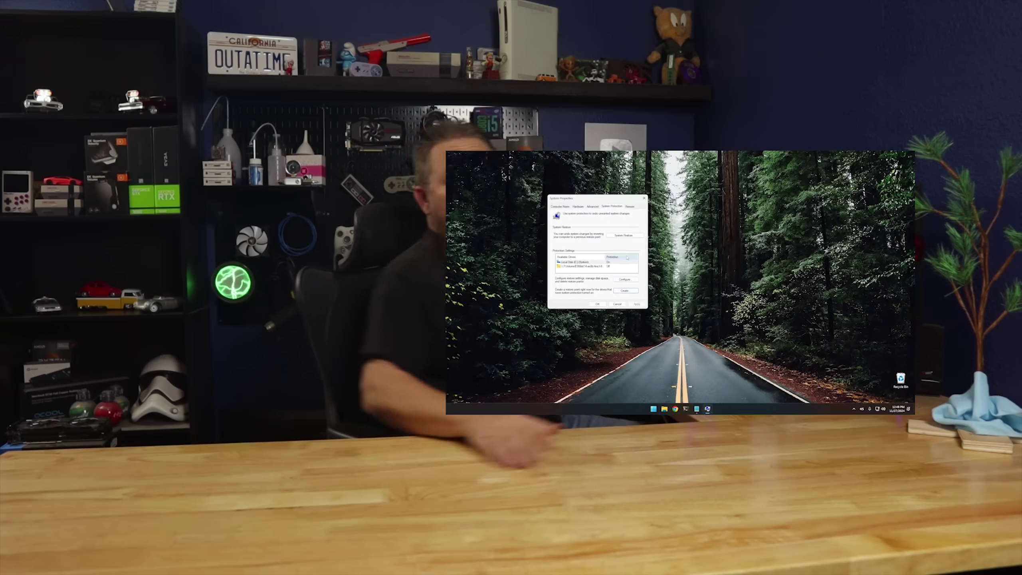